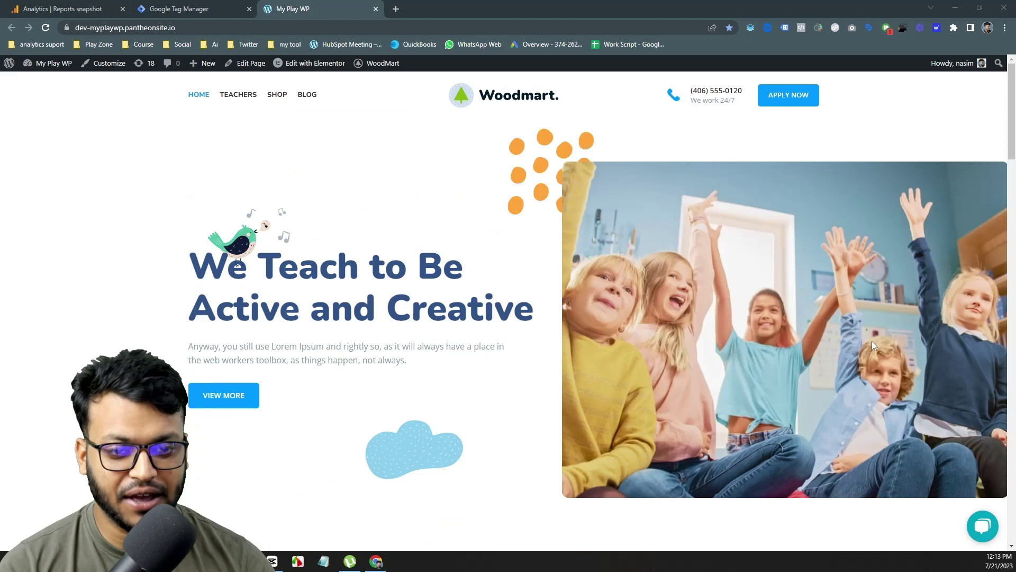
Step: Open and close the site's live chat window to look at existing conversations
{"action": "left_click", "coordinate": [983, 526]}
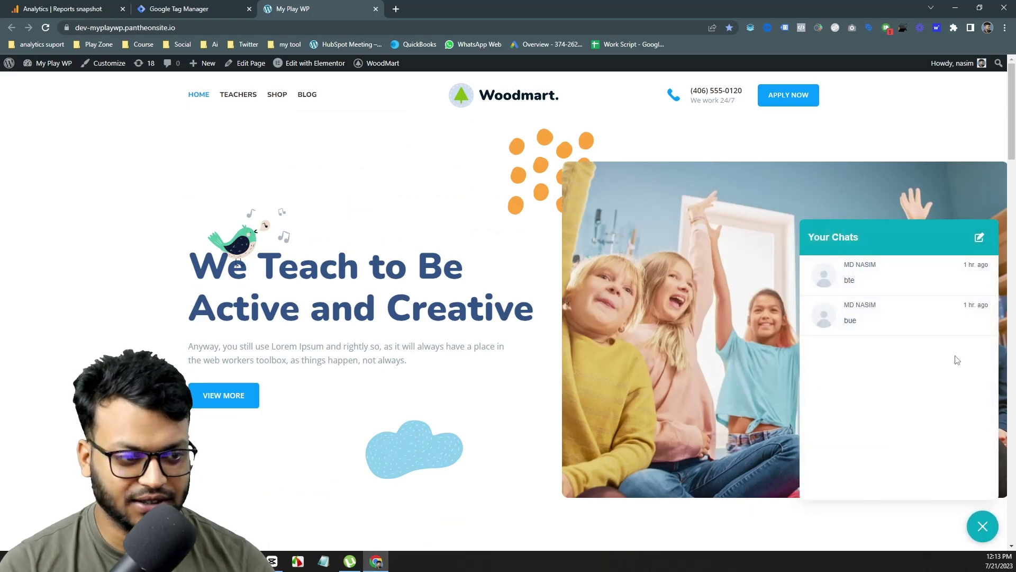
{"action": "left_click", "coordinate": [982, 526]}
{"action": "left_click", "coordinate": [981, 531]}
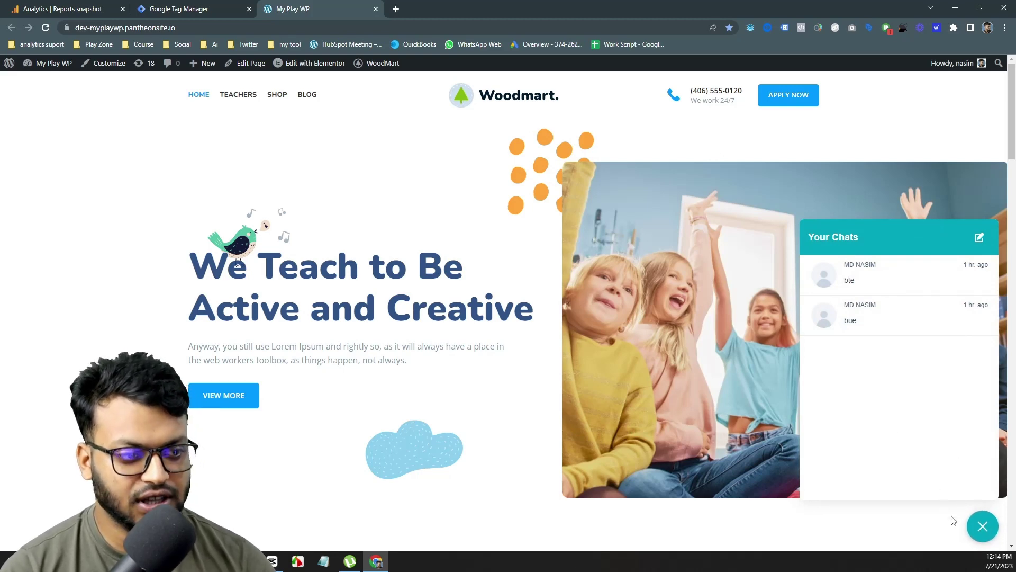
{"action": "left_click", "coordinate": [983, 526]}
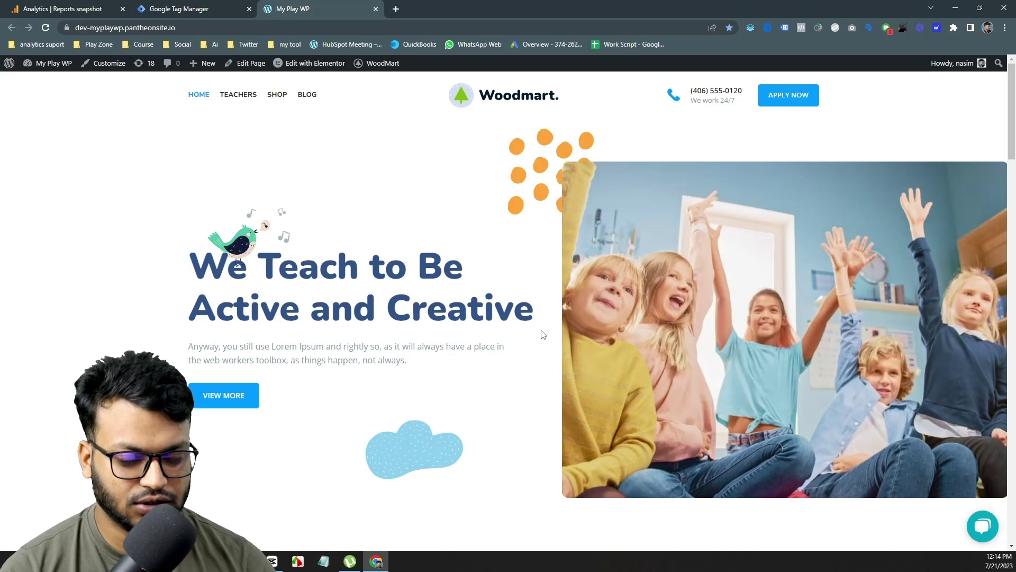
{"action": "scroll", "coordinate": [438, 233], "scroll_direction": "down", "scroll_amount": 2}
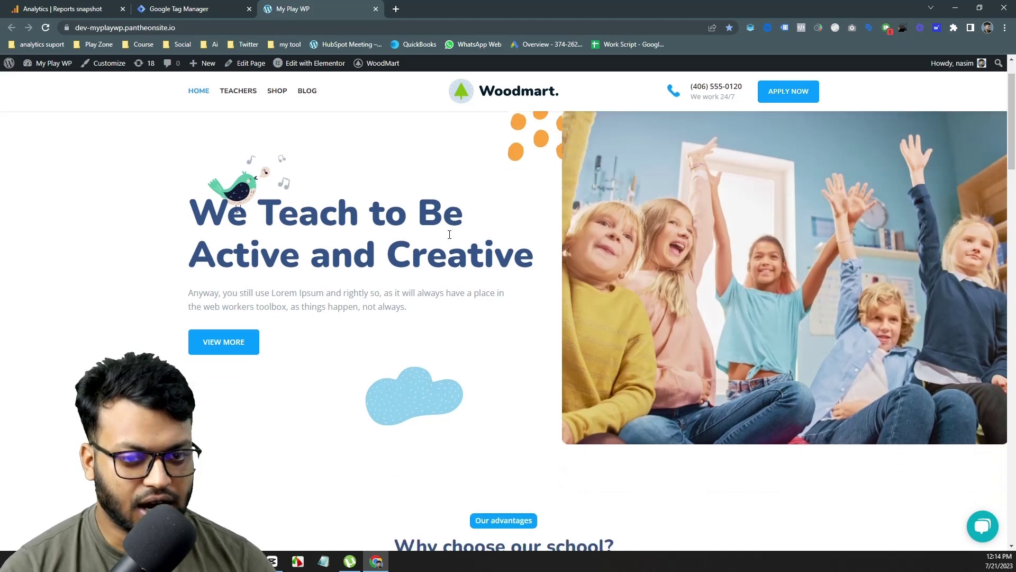
Step: Copy the head install snippet for container GTM-NJWX66X
{"action": "left_click", "coordinate": [197, 11]}
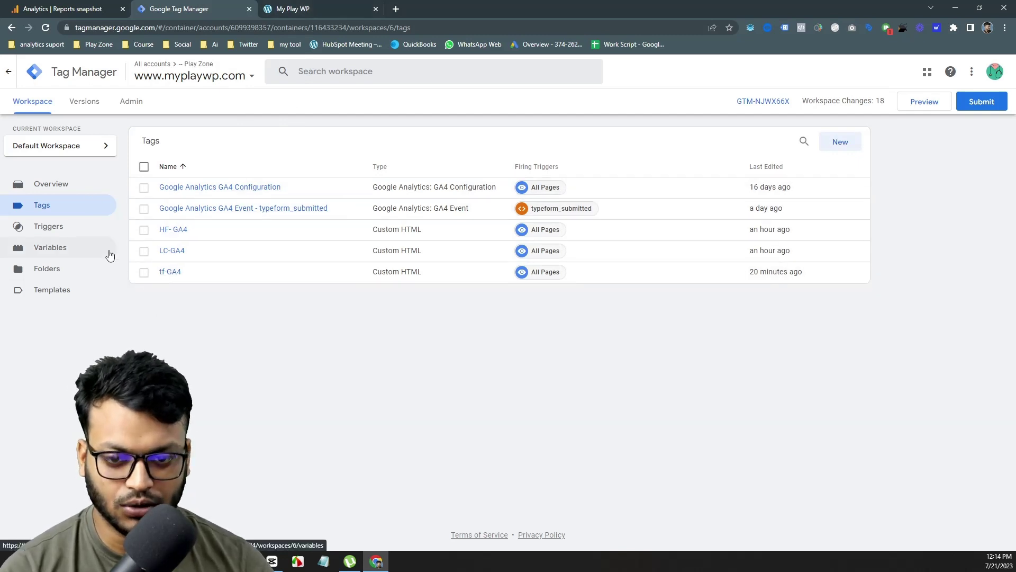
{"action": "left_click", "coordinate": [776, 102]}
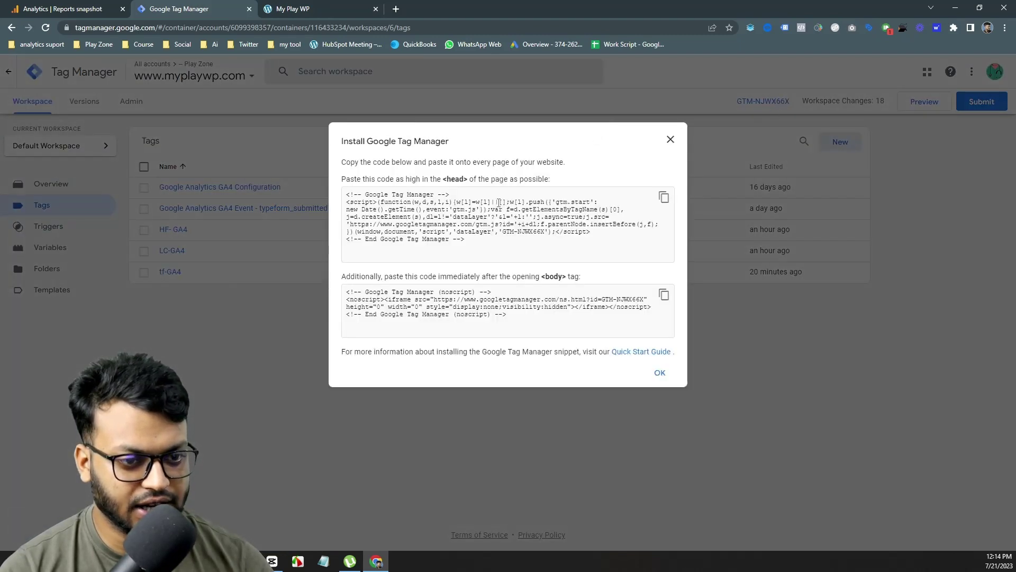
{"action": "left_click", "coordinate": [663, 197]}
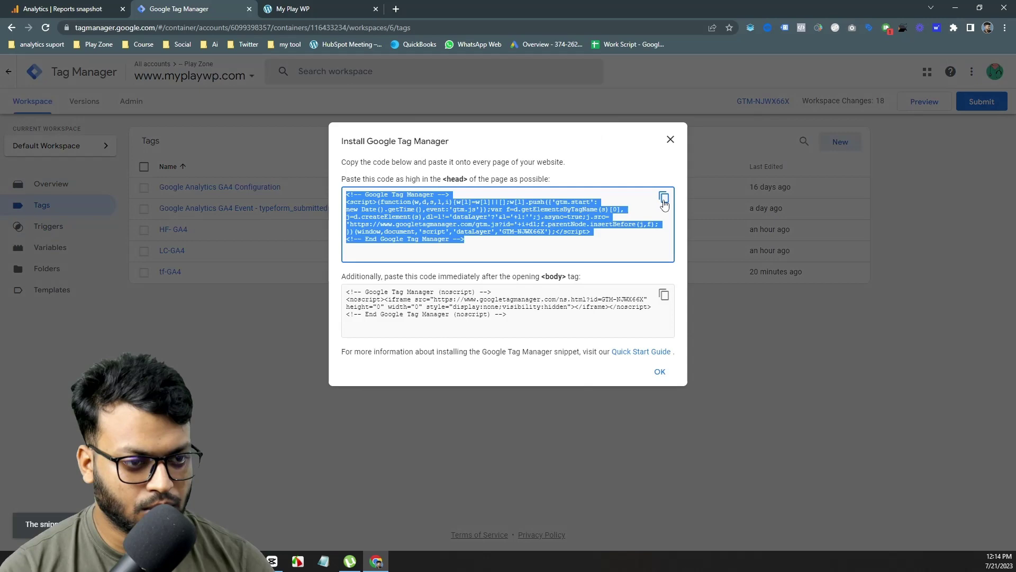
{"action": "left_click", "coordinate": [671, 140]}
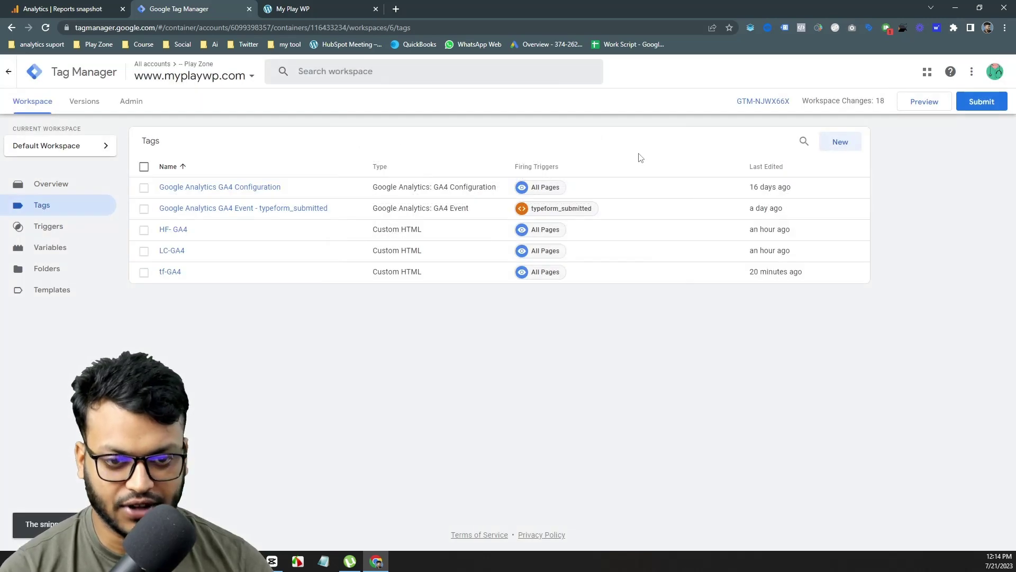
Step: Check that the GA4 Configuration tag uses measurement ID G-MFKDCF52S0, closing without saving
{"action": "left_click", "coordinate": [323, 7]}
{"action": "left_click", "coordinate": [84, 8]}
{"action": "left_click", "coordinate": [189, 8]}
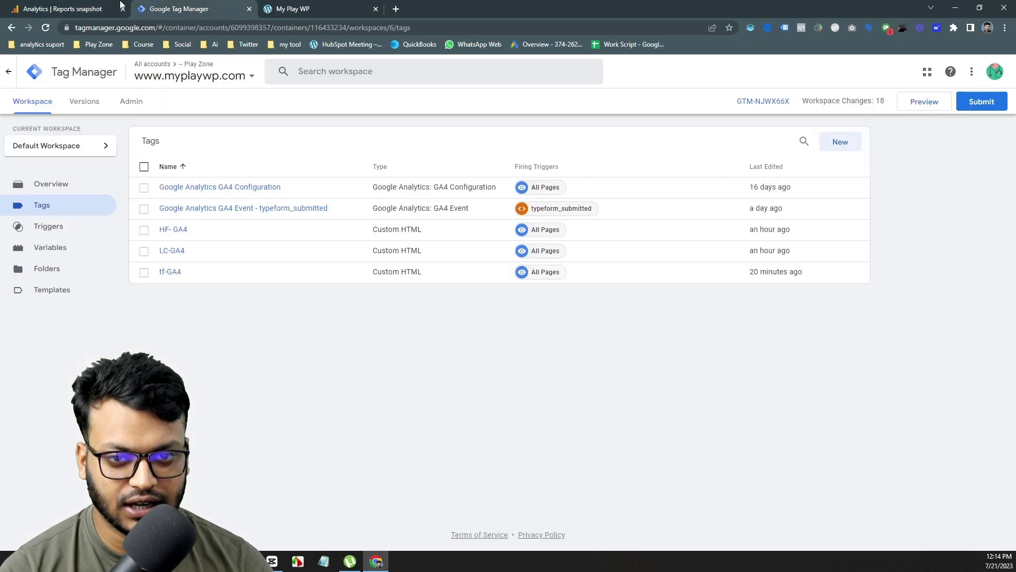
{"action": "left_click", "coordinate": [217, 208]}
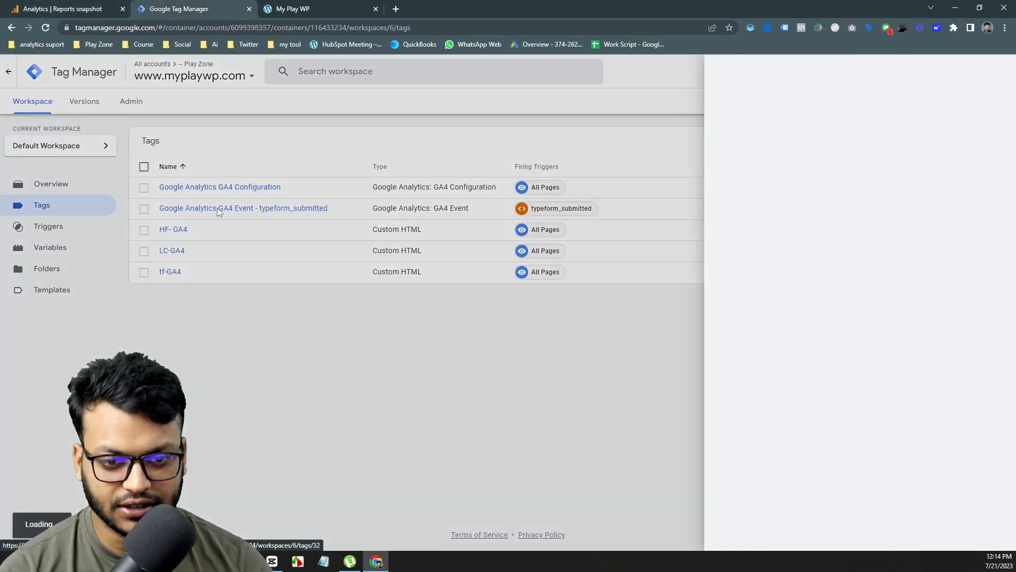
{"action": "left_click", "coordinate": [196, 186]}
{"action": "left_click", "coordinate": [197, 188]}
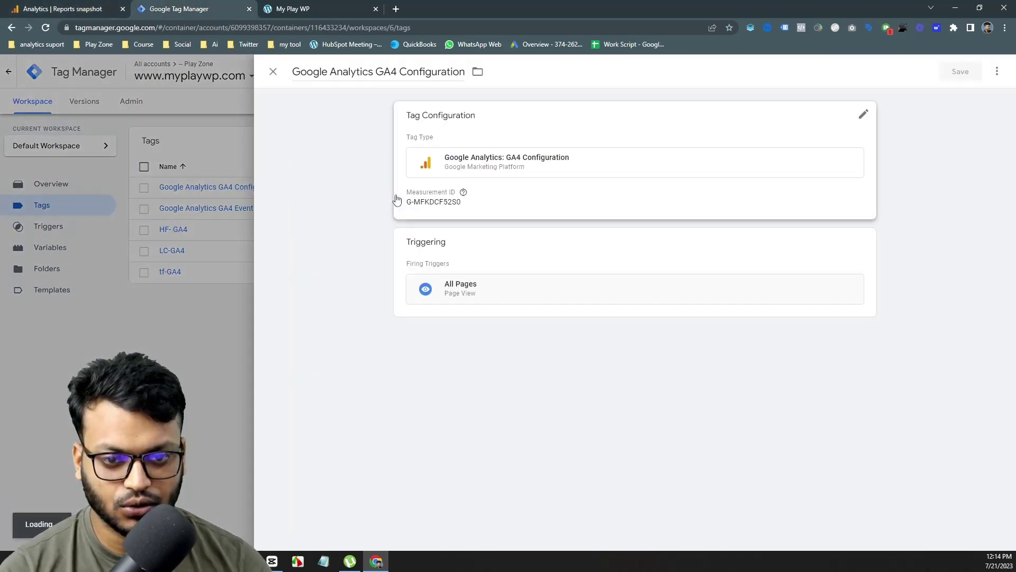
{"action": "left_click", "coordinate": [510, 206]}
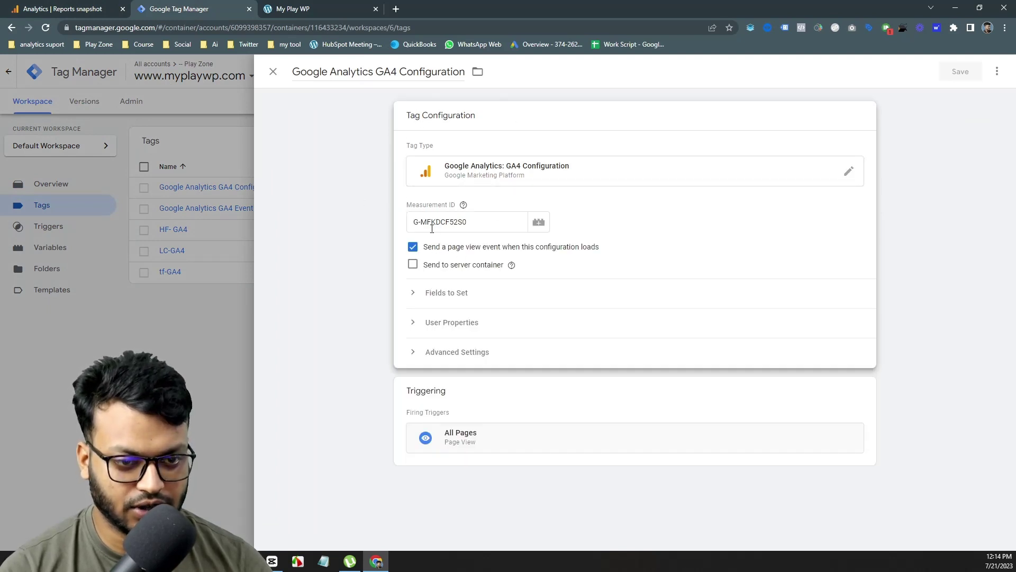
{"action": "left_click", "coordinate": [231, 301]}
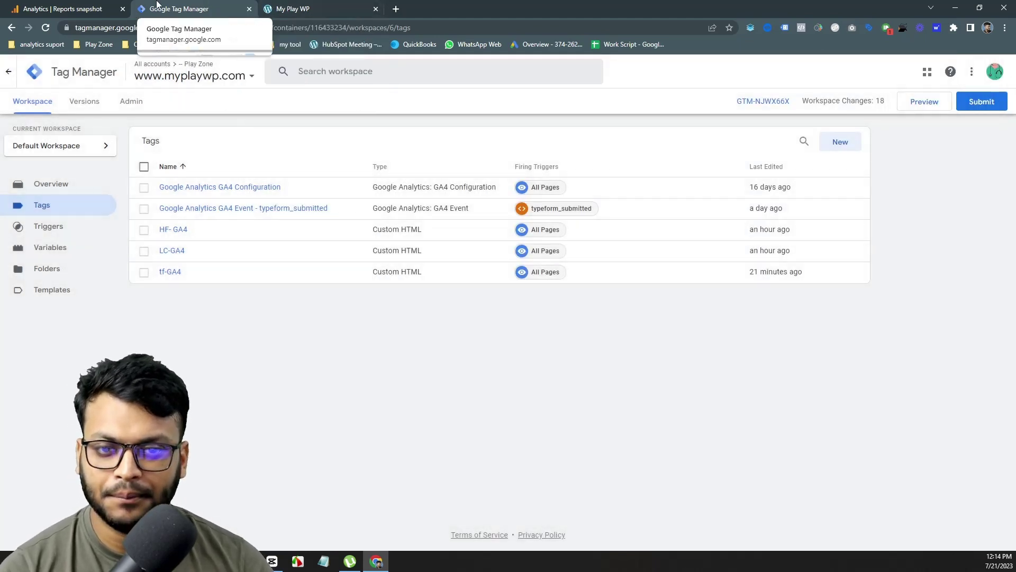
Step: Launch Preview mode and connect Tag Assistant to dev-myplaywp.pantheonsite.io
{"action": "left_click", "coordinate": [357, 5]}
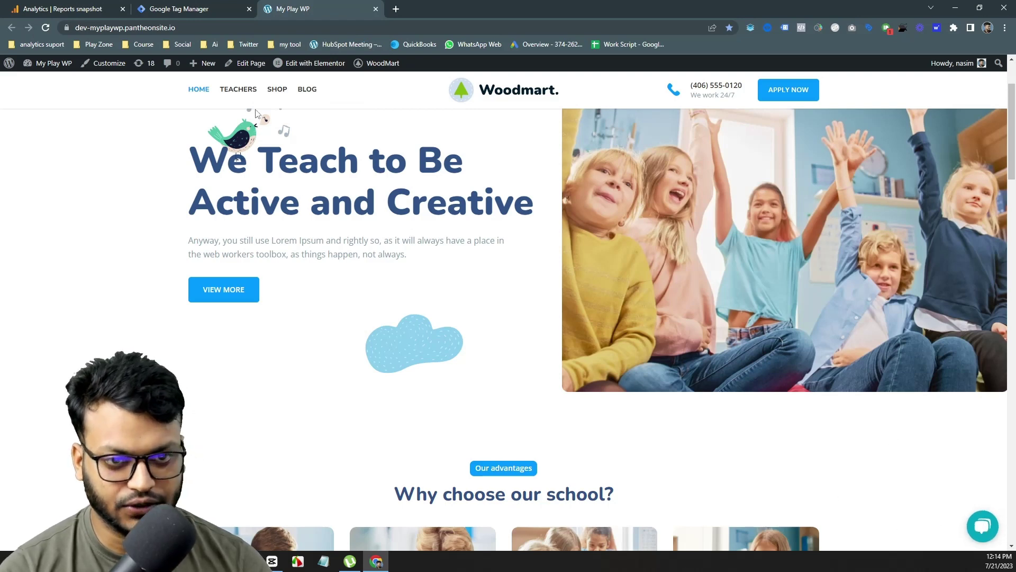
{"action": "left_click", "coordinate": [192, 8]}
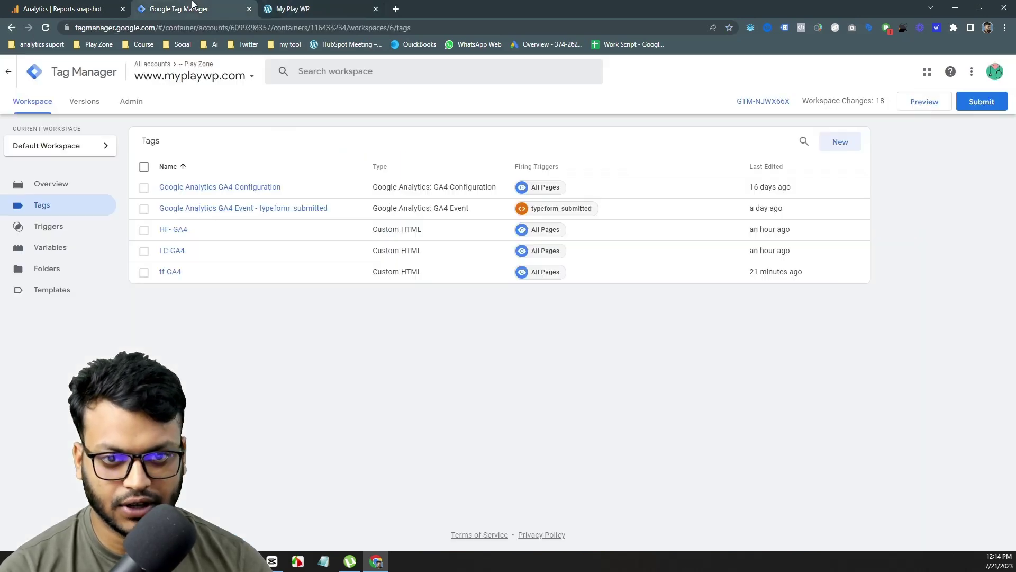
{"action": "left_click", "coordinate": [925, 105]}
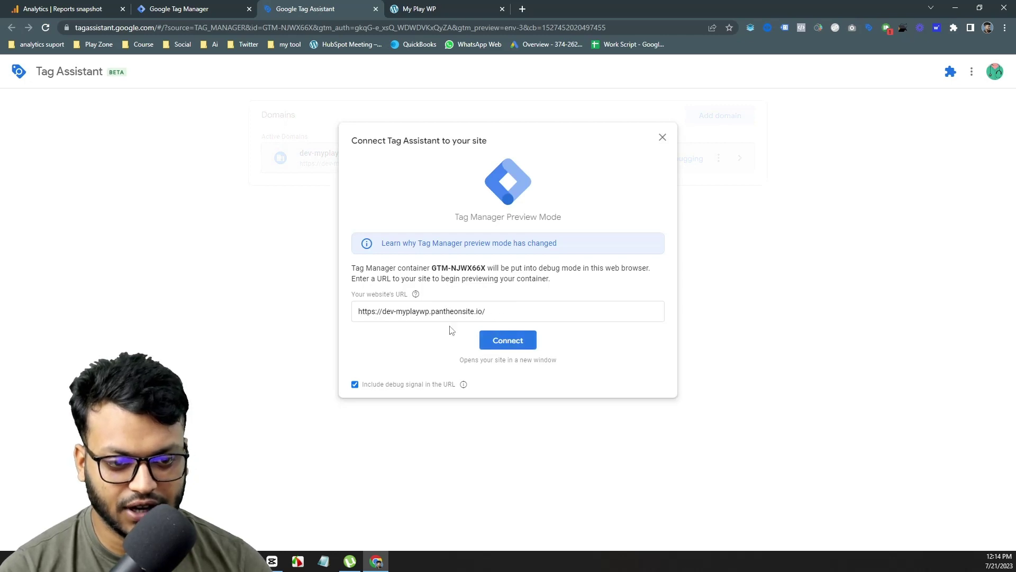
{"action": "left_click", "coordinate": [507, 341]}
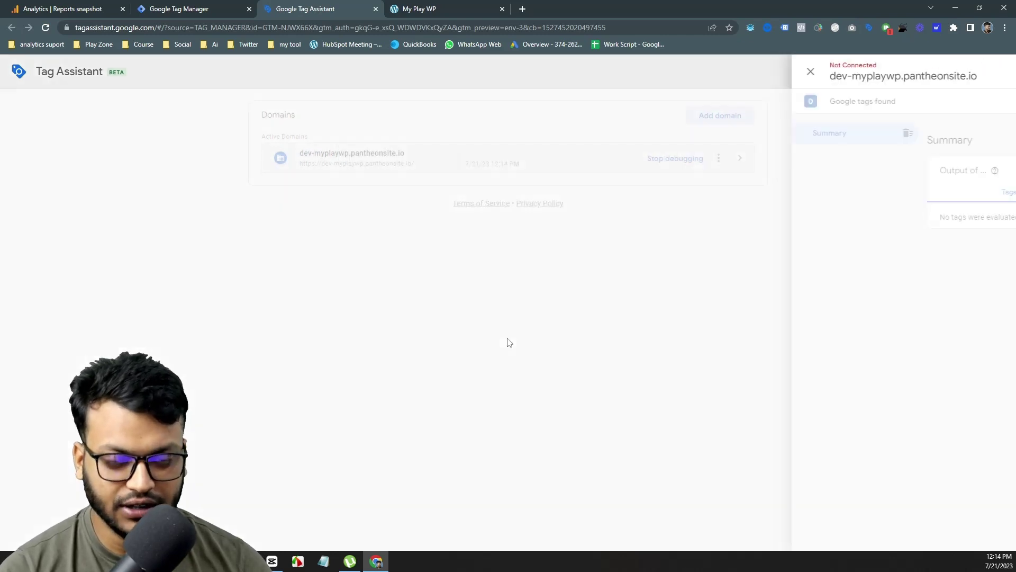
{"action": "left_click", "coordinate": [221, 6]}
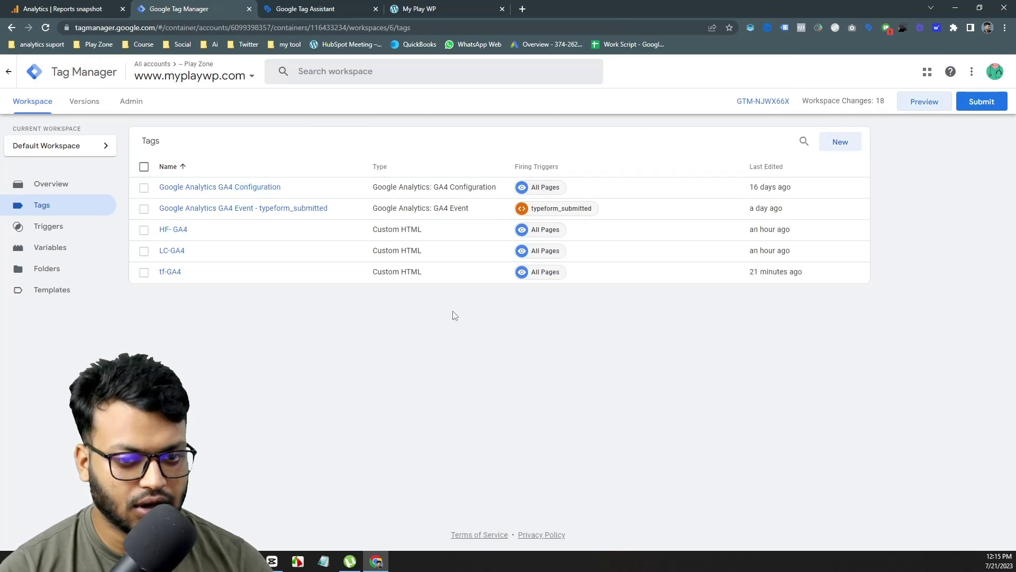
{"action": "left_click", "coordinate": [383, 7]}
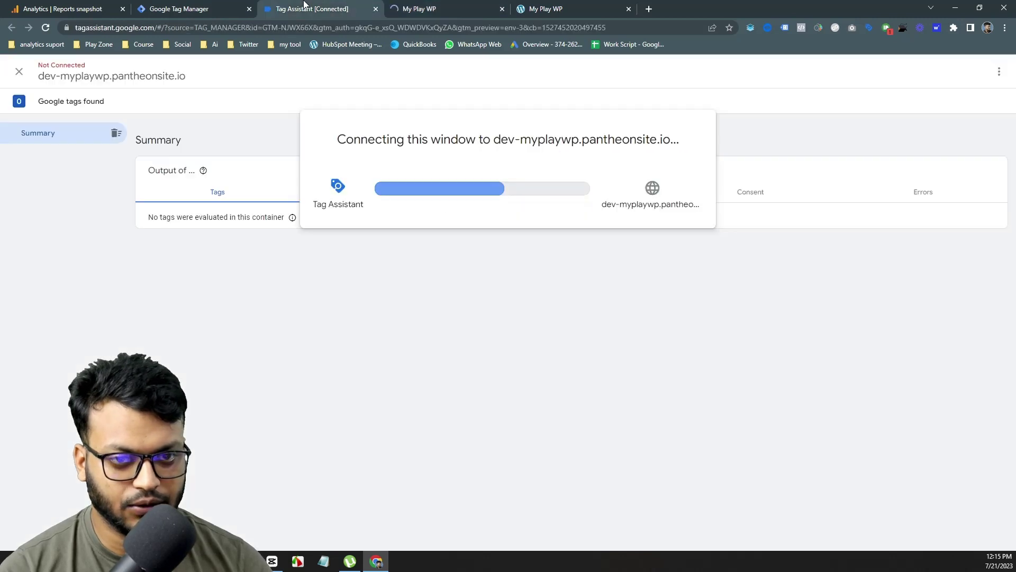
Step: Dismiss the Connected message and review which tags fired in the Tag Assistant summary
{"action": "left_click", "coordinate": [492, 252]}
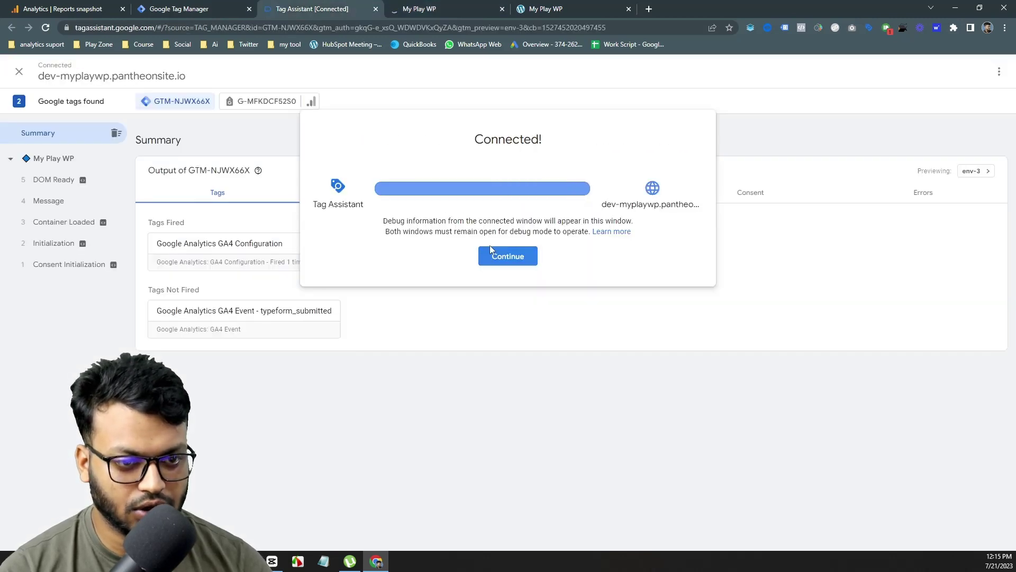
{"action": "left_click", "coordinate": [418, 9]}
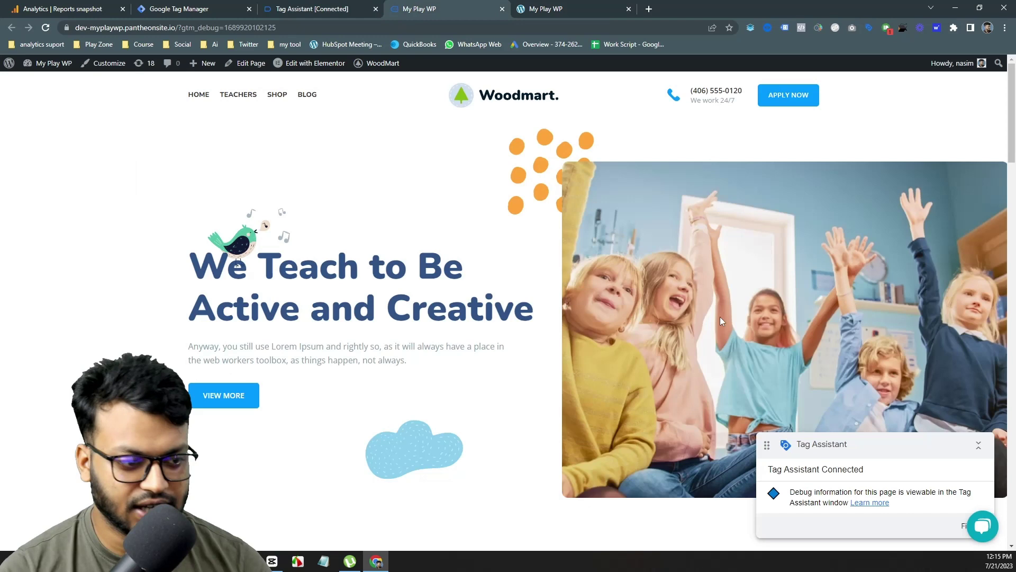
{"action": "left_click_drag", "start_coordinate": [843, 436], "coordinate": [448, 426]}
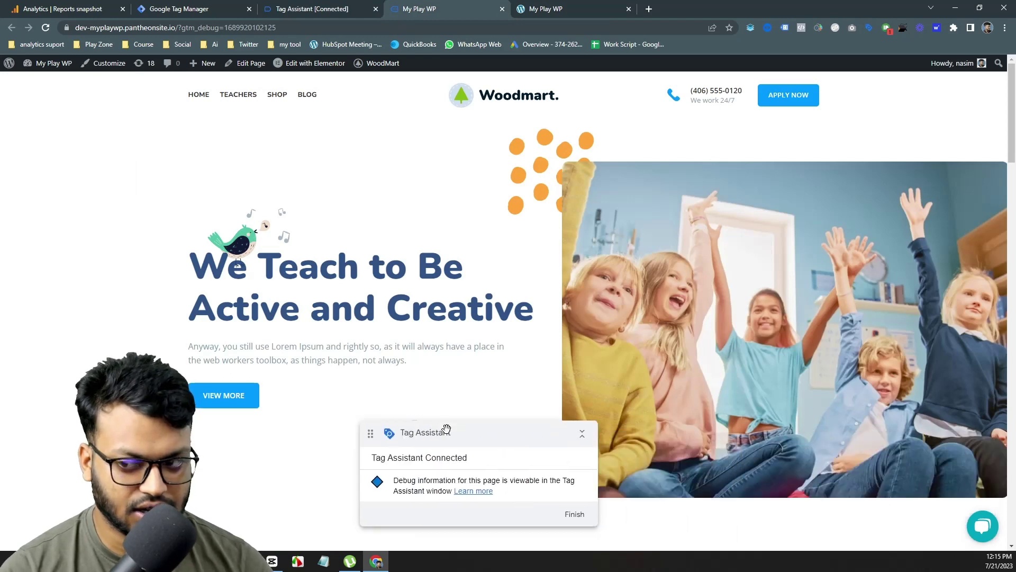
{"action": "scroll", "coordinate": [812, 390], "scroll_direction": "down", "scroll_amount": 4}
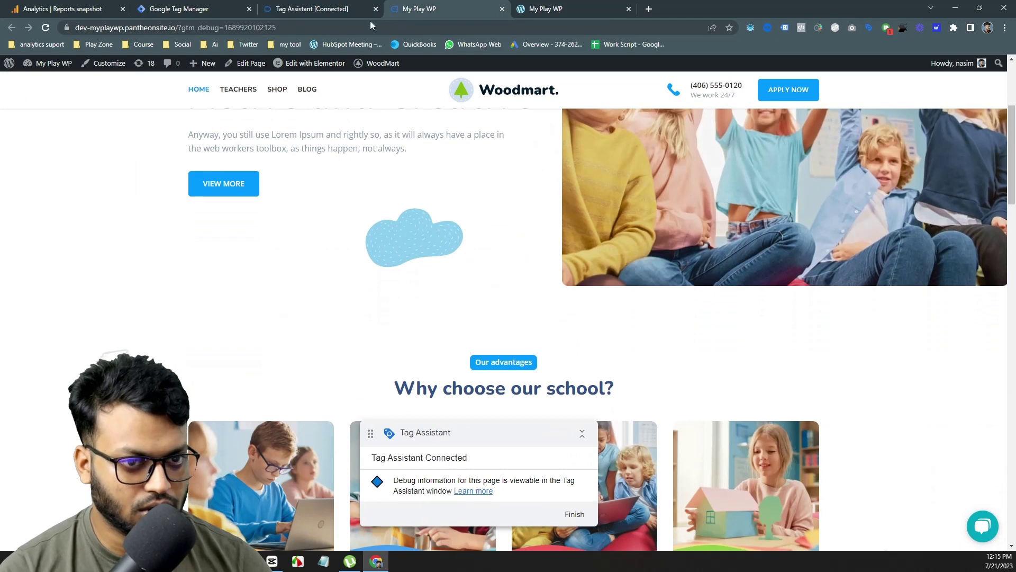
{"action": "left_click", "coordinate": [370, 11]}
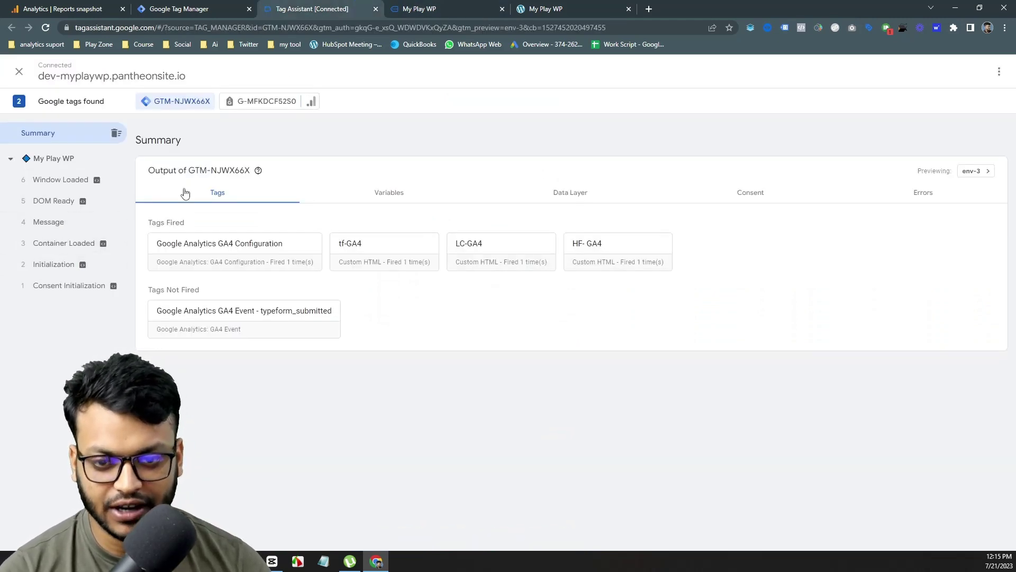
{"action": "left_click", "coordinate": [424, 6]}
Step: Start a new HubSpot chat conversation on the site and send the message 'hi'
{"action": "left_click", "coordinate": [973, 521]}
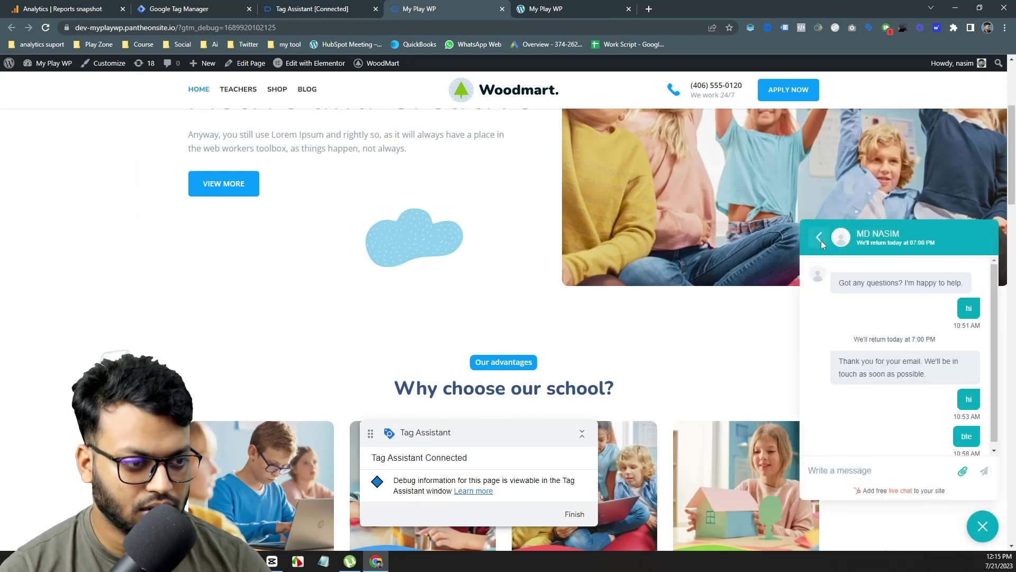
{"action": "left_click", "coordinate": [819, 238]}
{"action": "left_click", "coordinate": [317, 8]}
{"action": "mouse_move", "coordinate": [86, 201]}
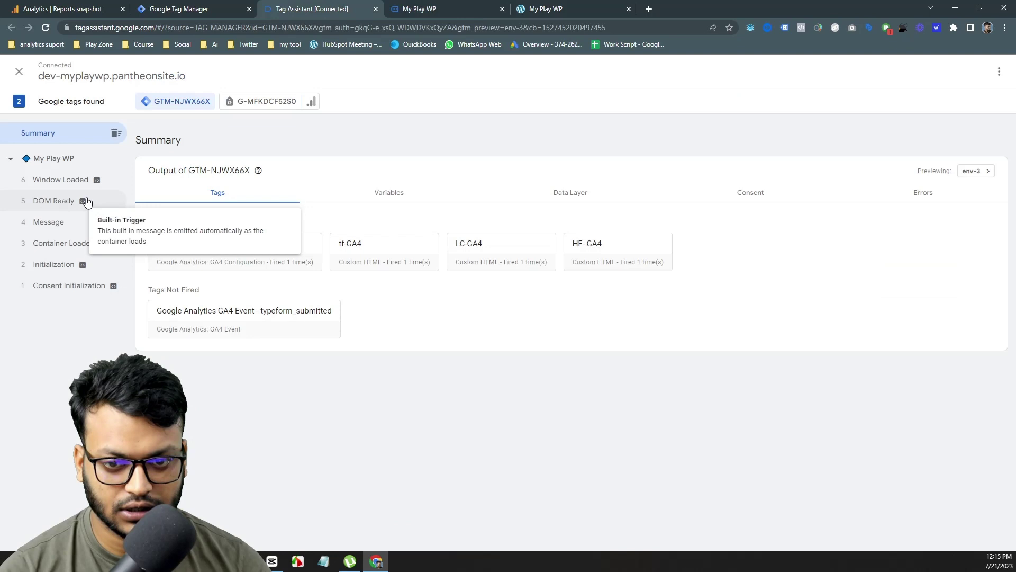
{"action": "left_click", "coordinate": [446, 7]}
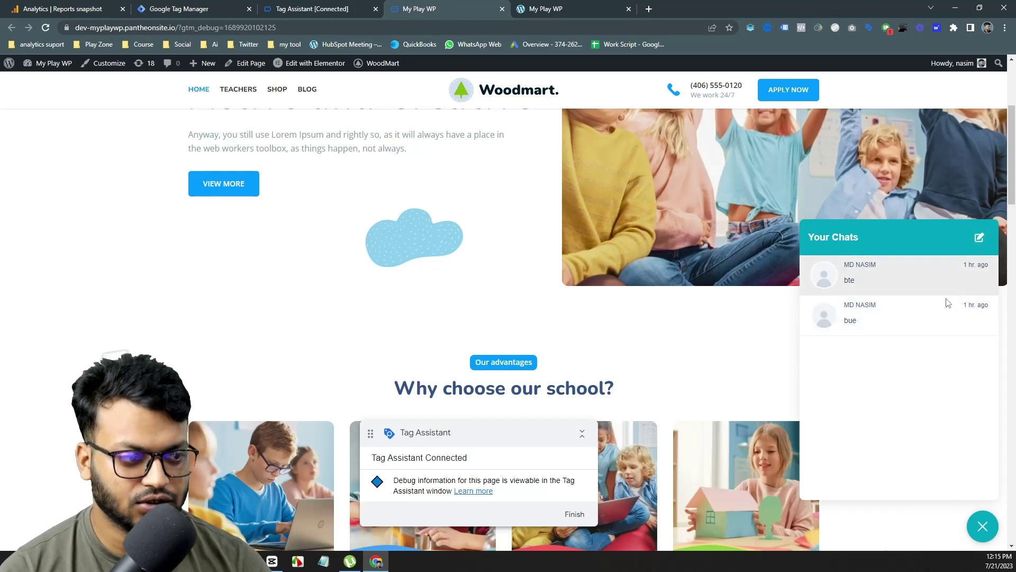
{"action": "left_click", "coordinate": [980, 238]}
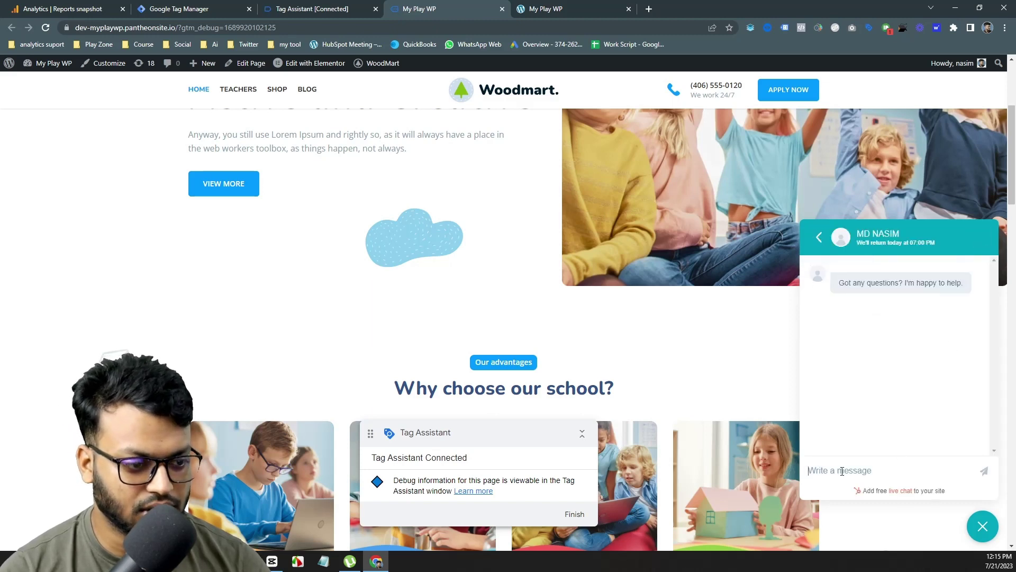
{"action": "type", "text": "h"}
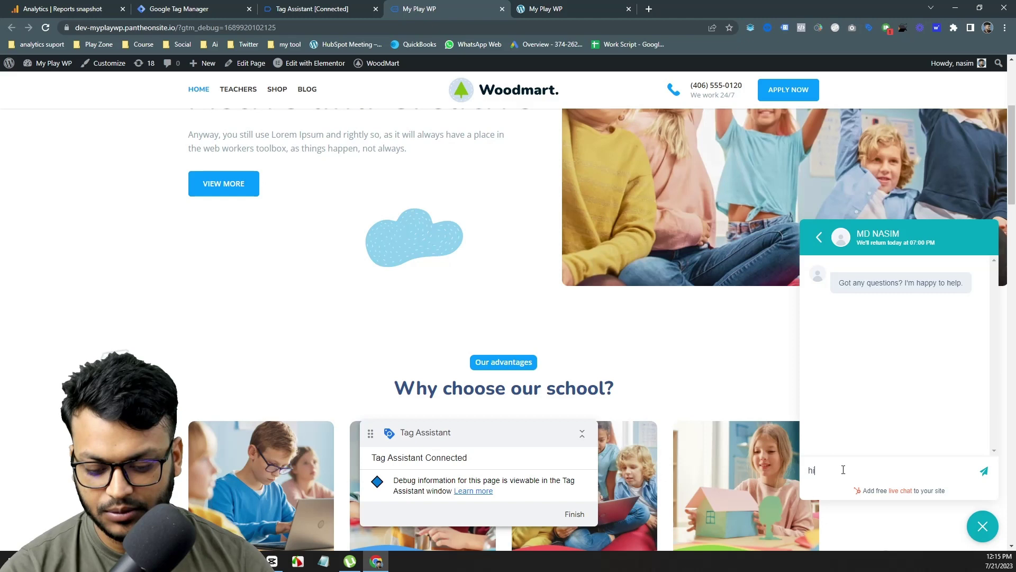
{"action": "type", "text": "i"}
{"action": "key", "text": "Return"}
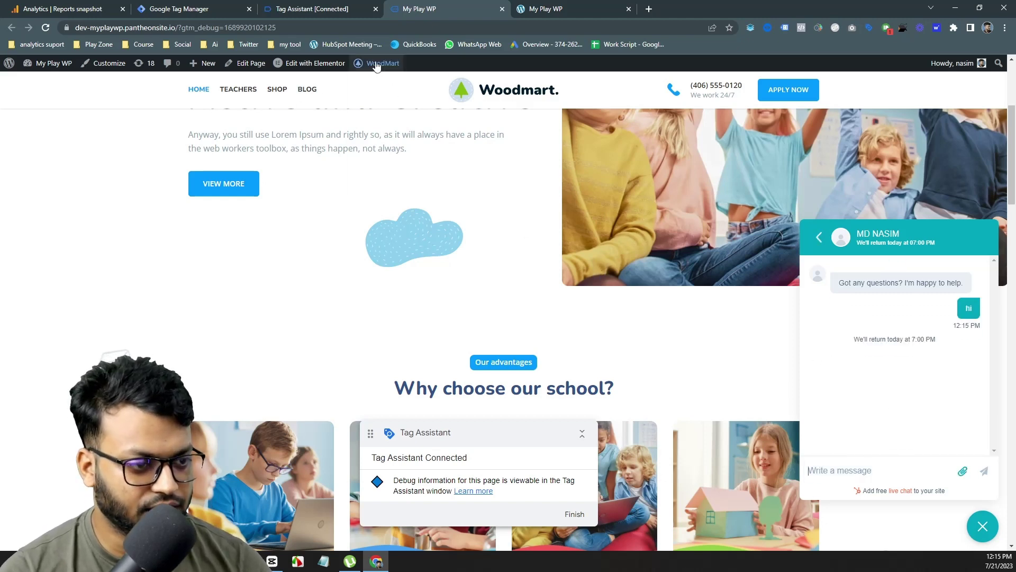
Step: Copy the event name conversationBegan from the data layer push's API Call line
{"action": "left_click", "coordinate": [331, 5]}
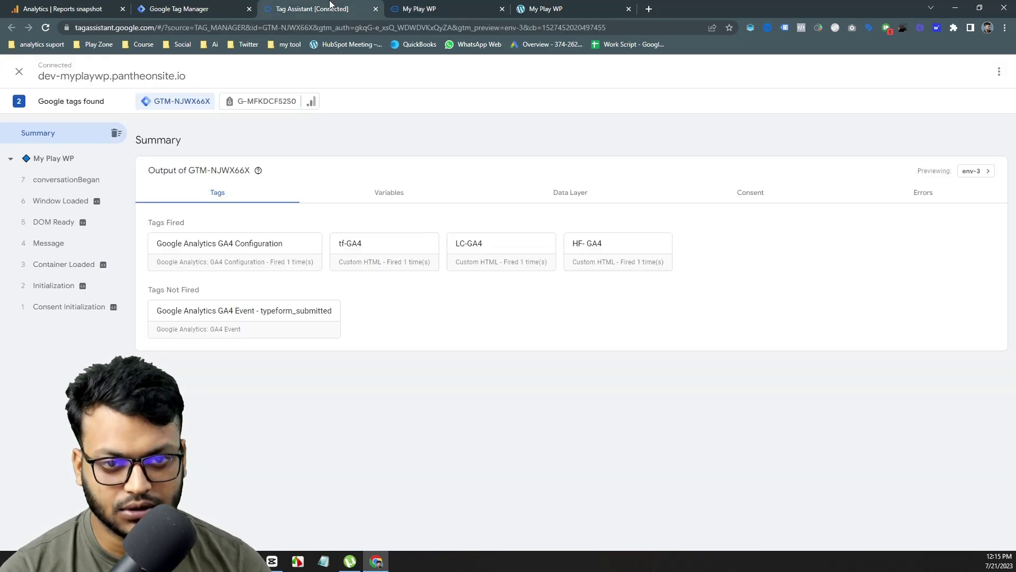
{"action": "left_click", "coordinate": [79, 187]}
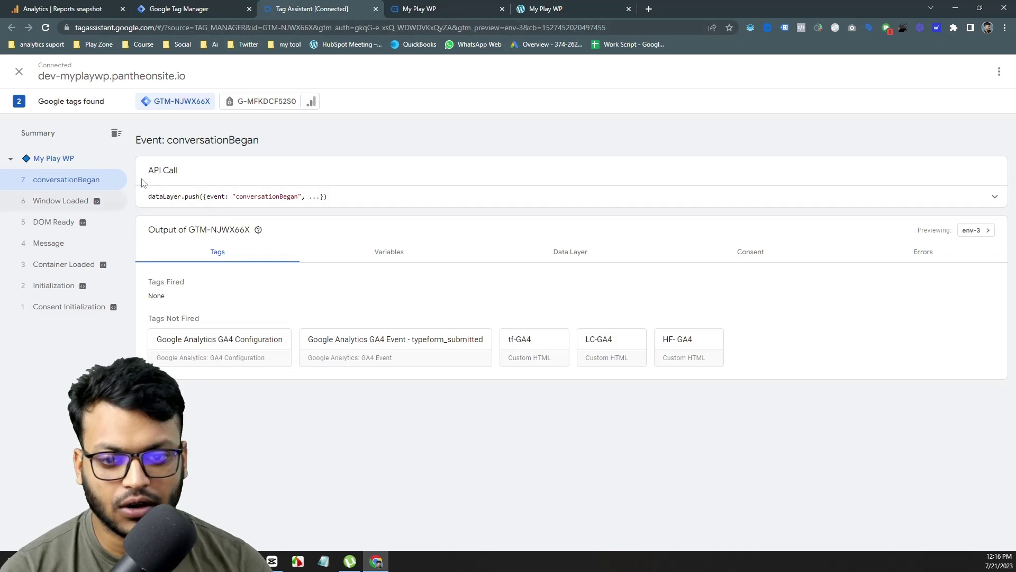
{"action": "double_click", "coordinate": [266, 196]}
{"action": "right_click", "coordinate": [266, 200]}
{"action": "left_click", "coordinate": [281, 208]}
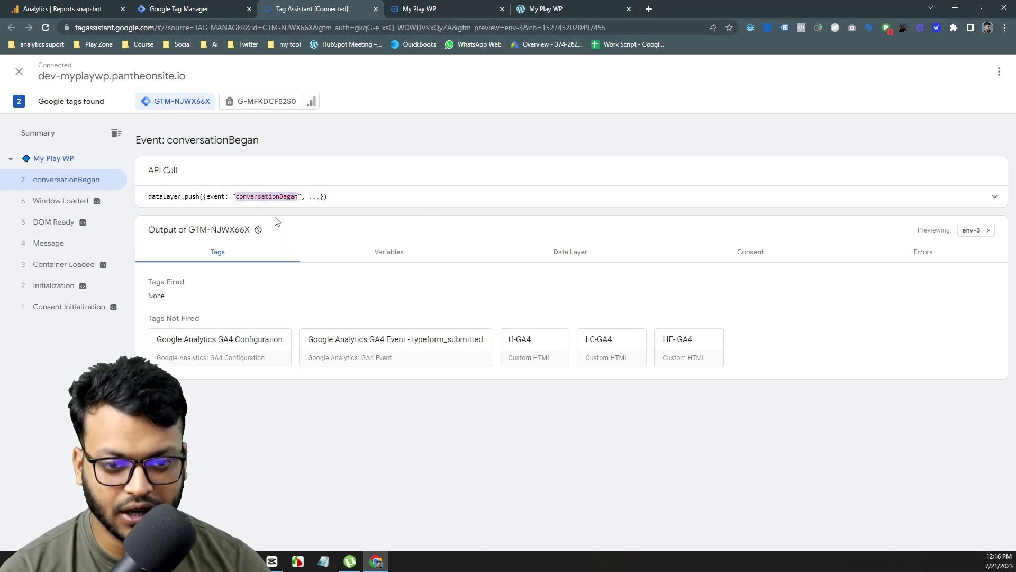
{"action": "left_click", "coordinate": [195, 5]}
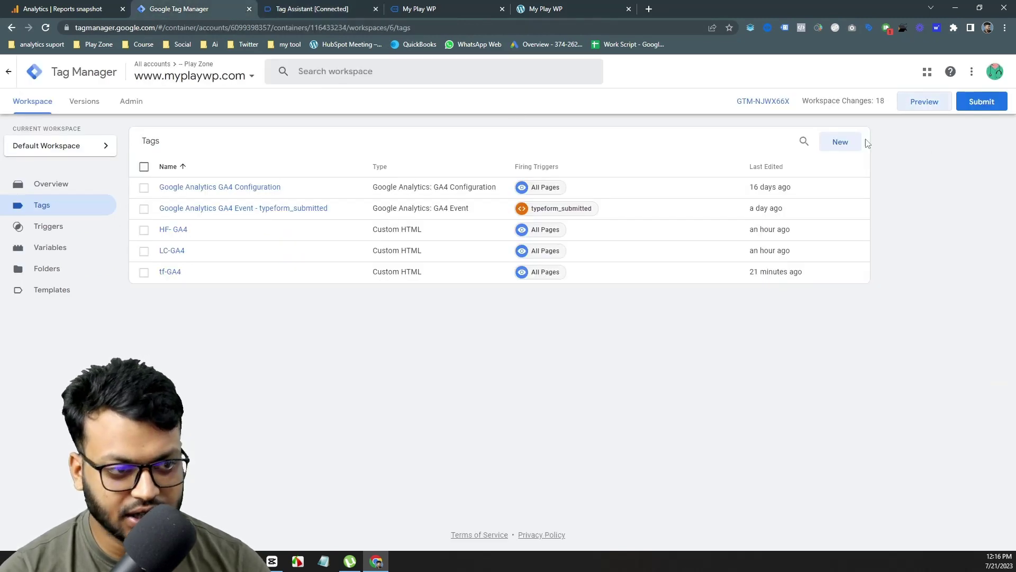
Step: Create a GA4 Event tag using the GA4 Configuration tag, with event name chat_start
{"action": "left_click", "coordinate": [843, 140]}
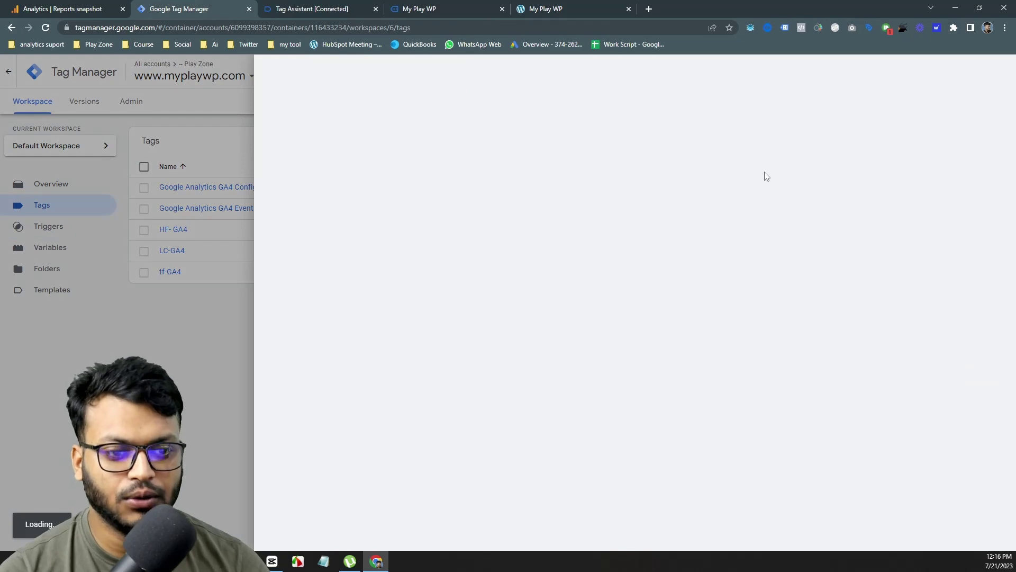
{"action": "left_click", "coordinate": [580, 172]}
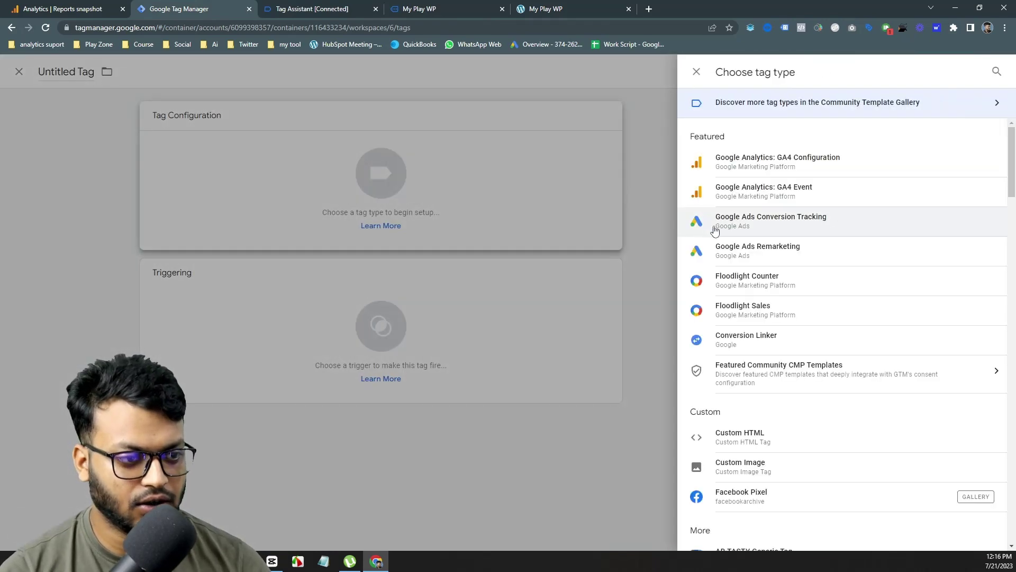
{"action": "left_click", "coordinate": [747, 200]}
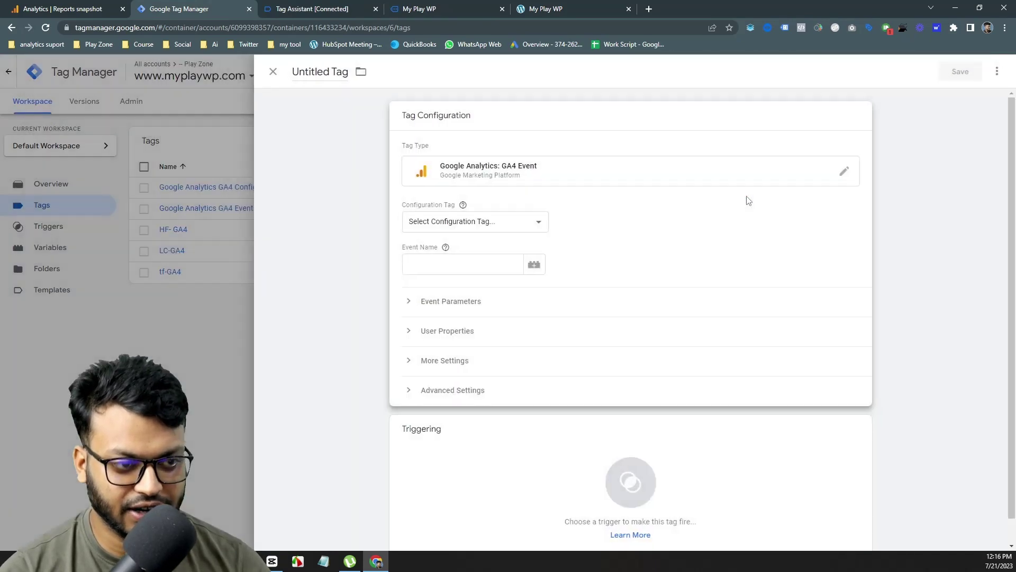
{"action": "left_click", "coordinate": [488, 222]}
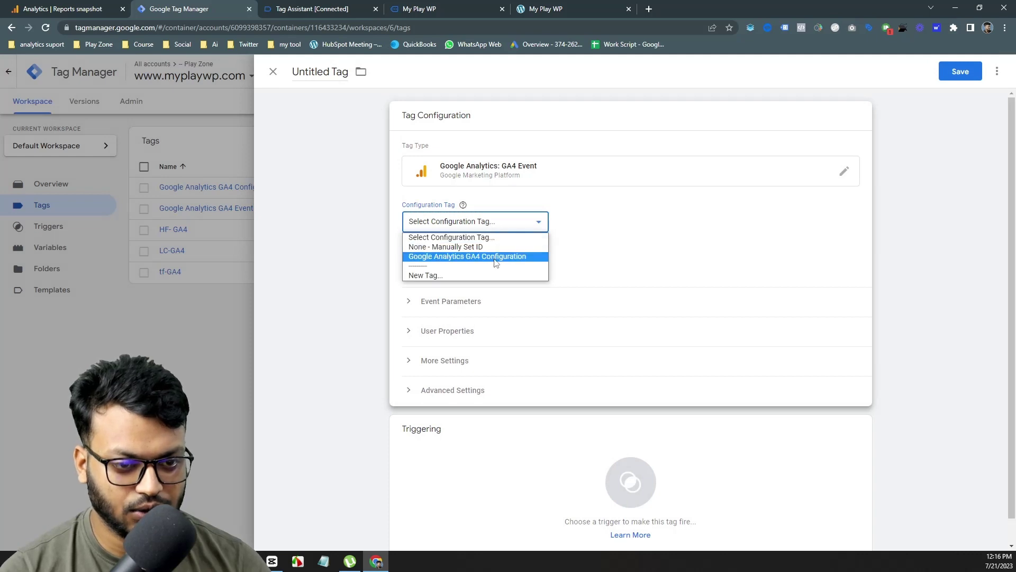
{"action": "left_click", "coordinate": [512, 259]}
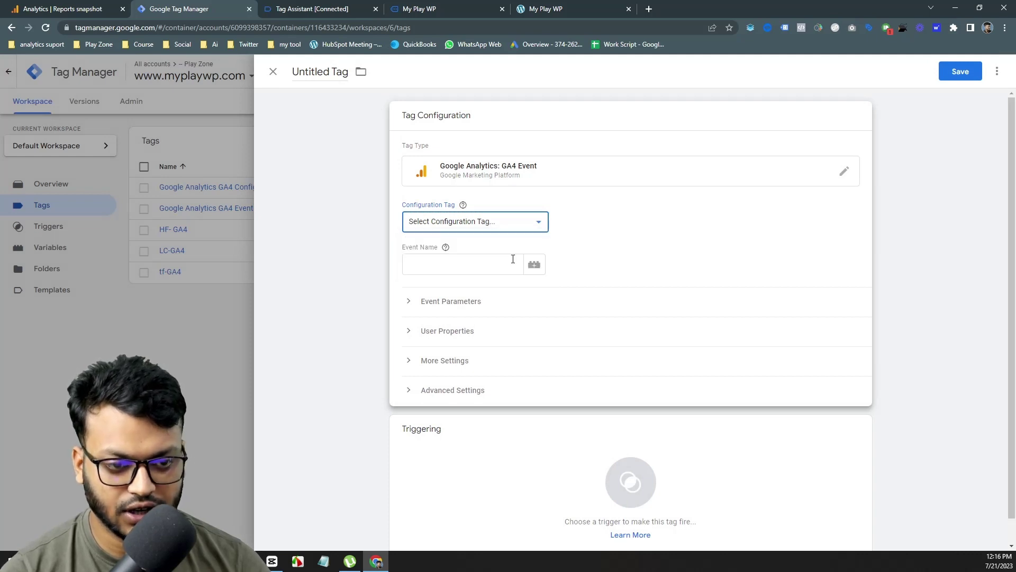
{"action": "left_click", "coordinate": [470, 273]}
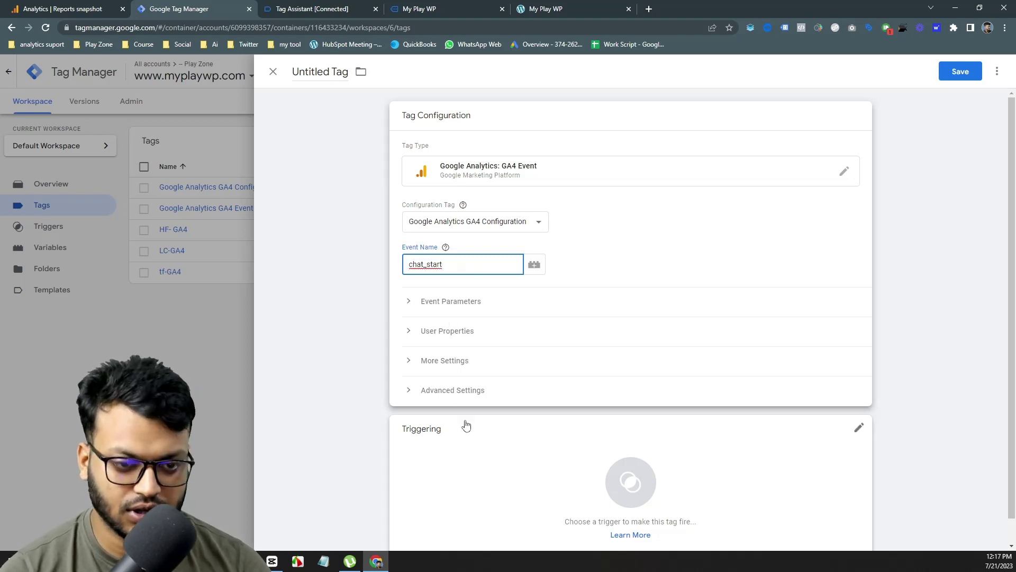
Step: Attach a new Custom Event trigger named conversationBegan, with event name conversationBegan
{"action": "left_click", "coordinate": [490, 477]}
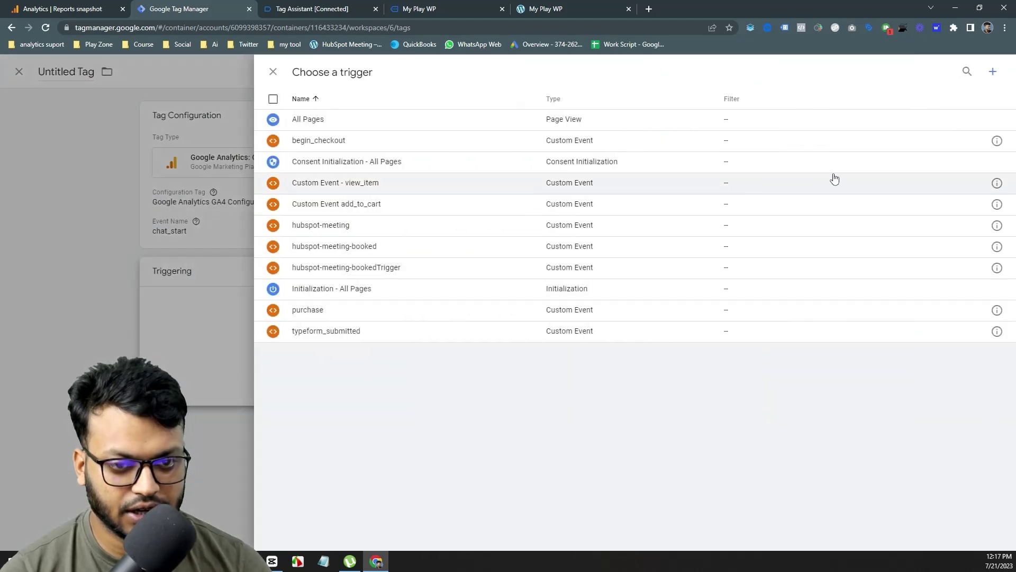
{"action": "left_click", "coordinate": [991, 72]}
{"action": "left_click", "coordinate": [736, 143]}
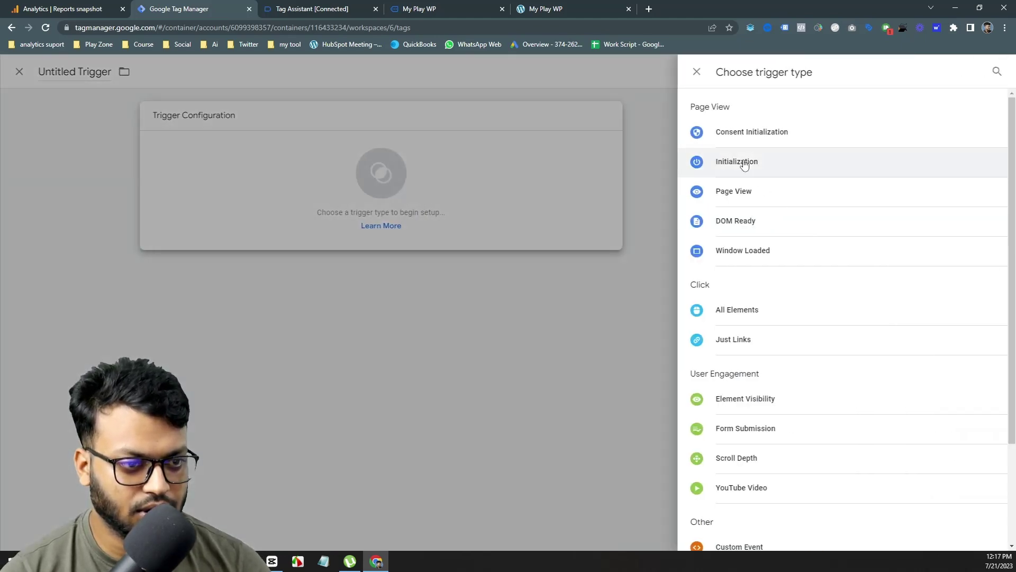
{"action": "scroll", "coordinate": [771, 432], "scroll_direction": "down", "scroll_amount": 2}
{"action": "left_click", "coordinate": [737, 442]}
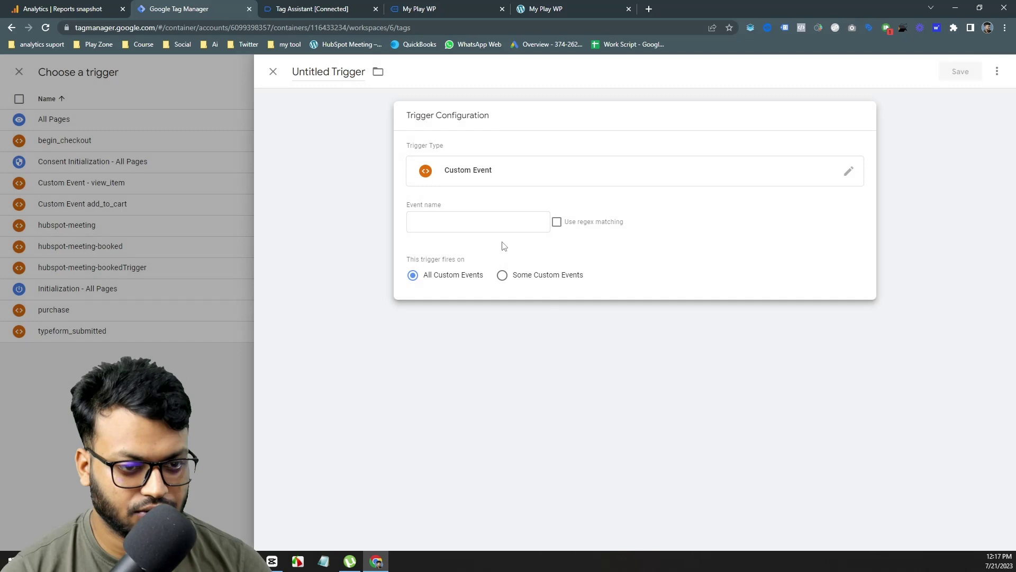
{"action": "left_click", "coordinate": [475, 222]}
{"action": "key", "text": "ctrl+v"}
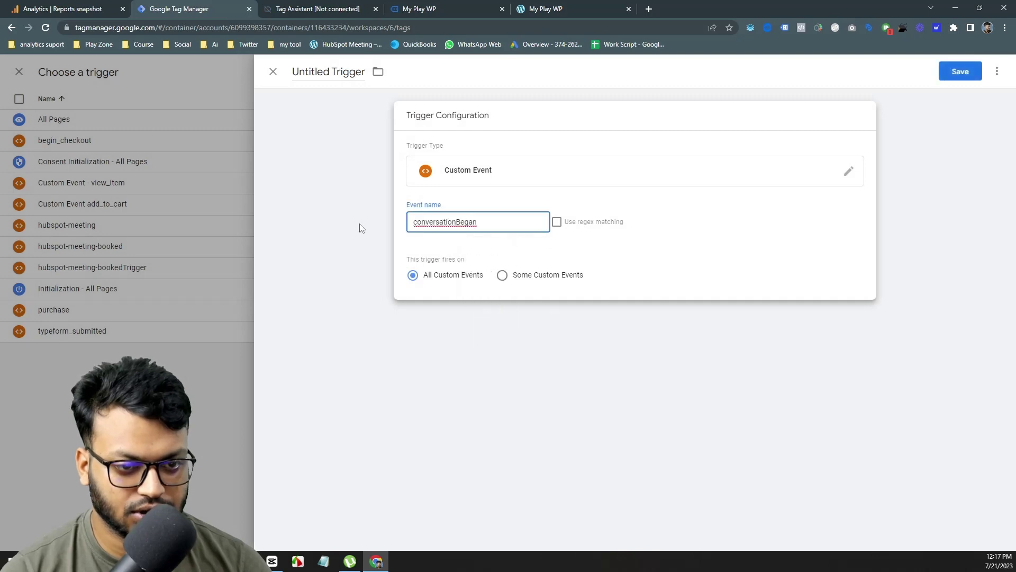
{"action": "left_click", "coordinate": [949, 75]}
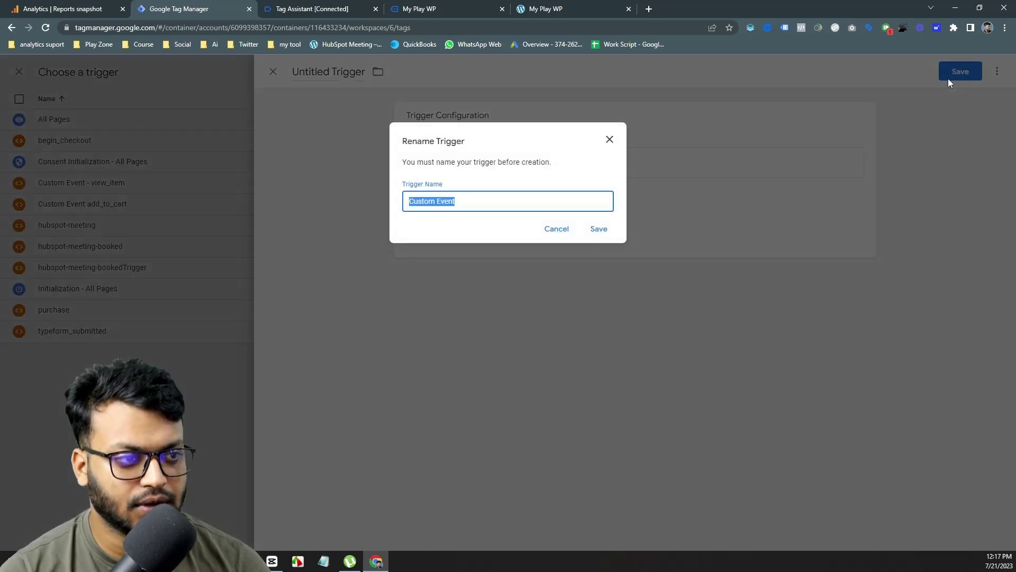
{"action": "left_click", "coordinate": [545, 206]}
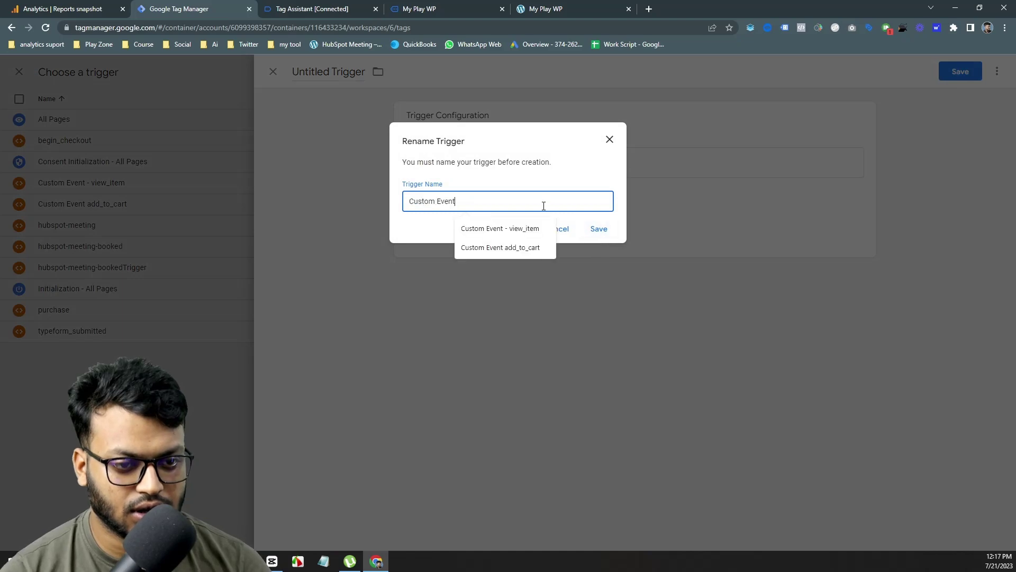
{"action": "key", "text": "ctrl+a"}
{"action": "key", "text": "ctrl+v"}
{"action": "left_click", "coordinate": [598, 229]}
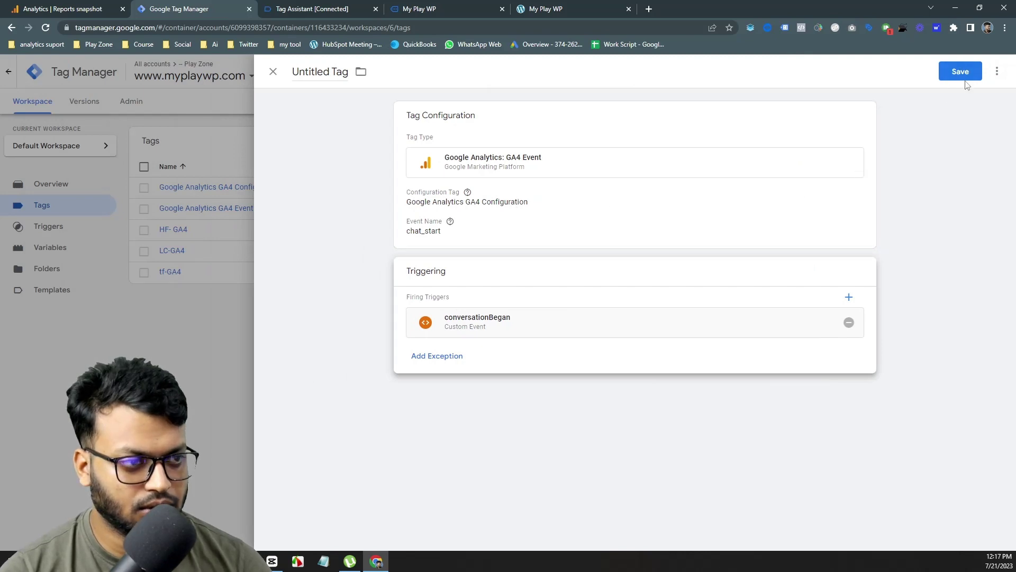
Step: Save the tag as 'Google Analytics GA4 Event - live chat'
{"action": "left_click", "coordinate": [962, 74]}
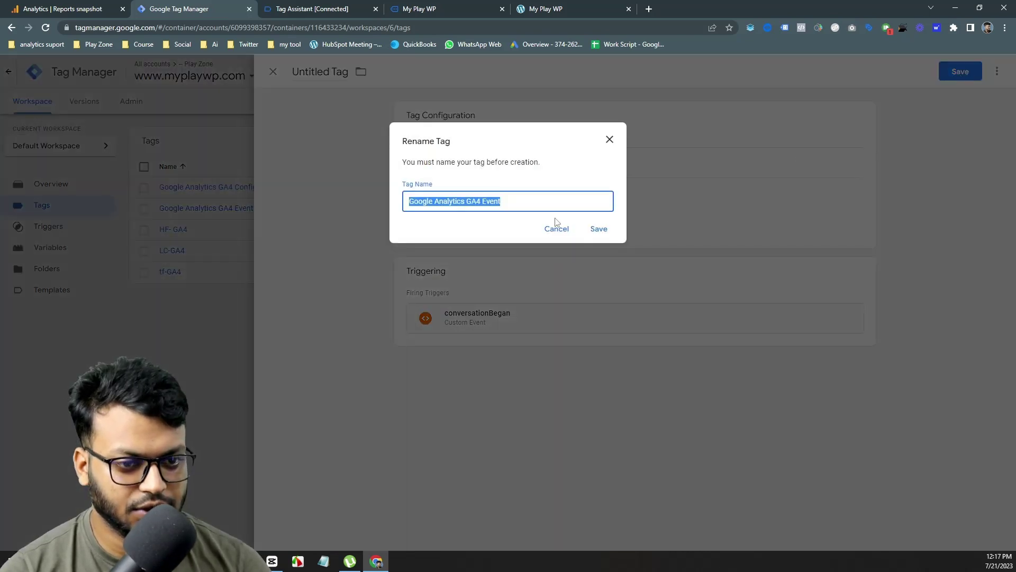
{"action": "left_click", "coordinate": [518, 200]}
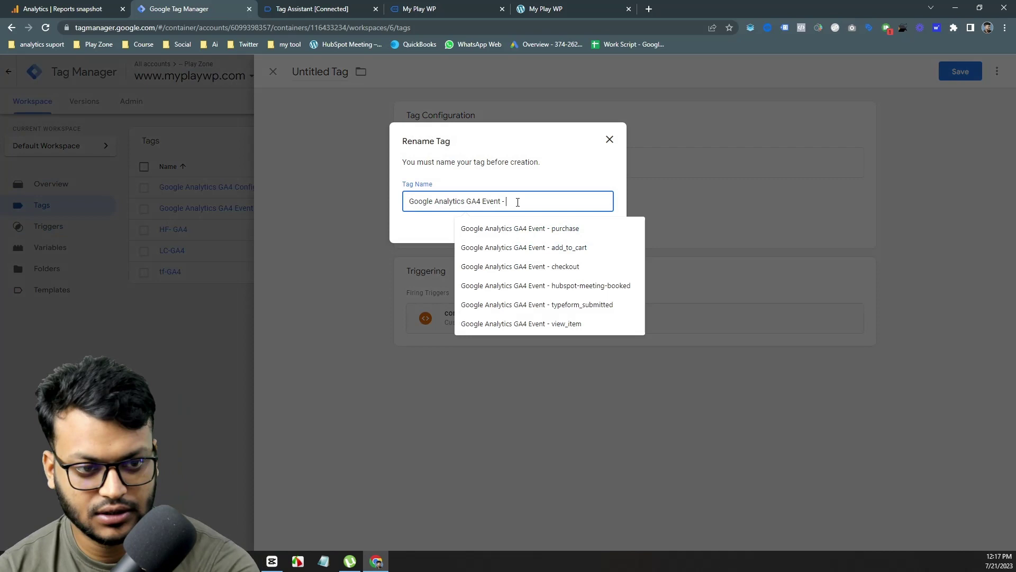
{"action": "type", "text": "- live chat"}
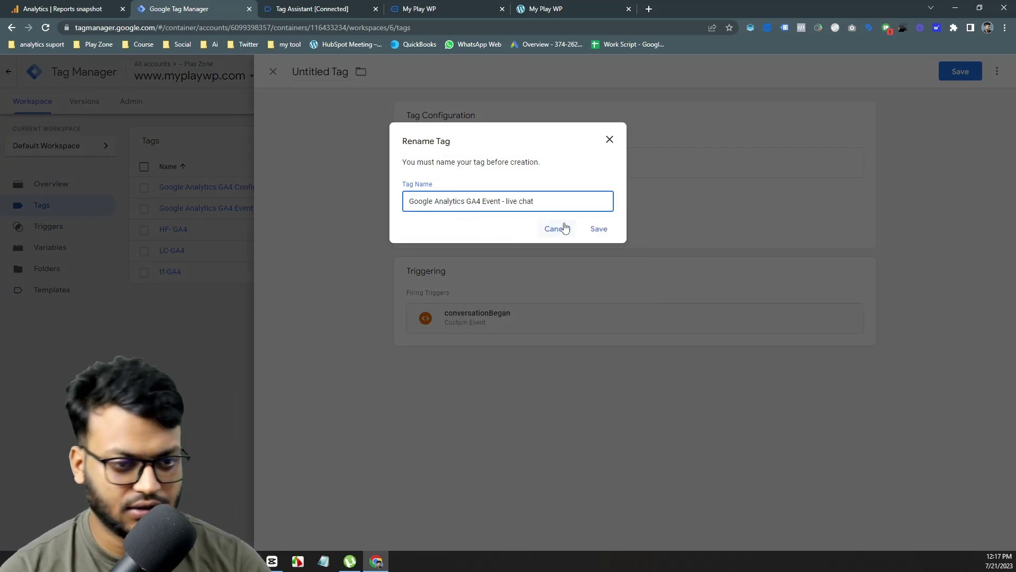
{"action": "left_click", "coordinate": [597, 229]}
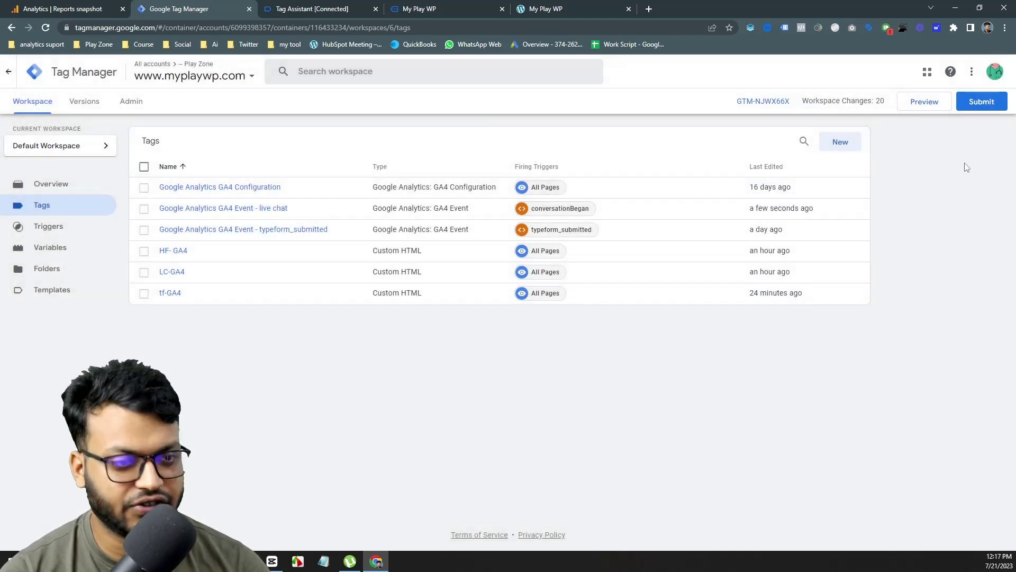
Step: Start a new Preview session for dev-myplaywp.pantheonsite.io and go to the Analytics Reports snapshot
{"action": "left_click", "coordinate": [924, 102]}
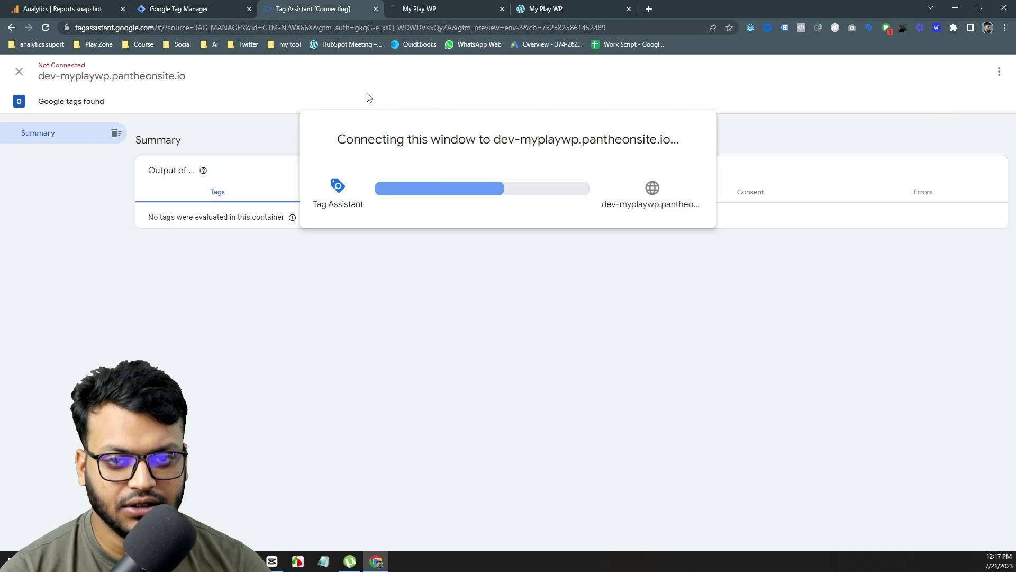
{"action": "left_click", "coordinate": [63, 9]}
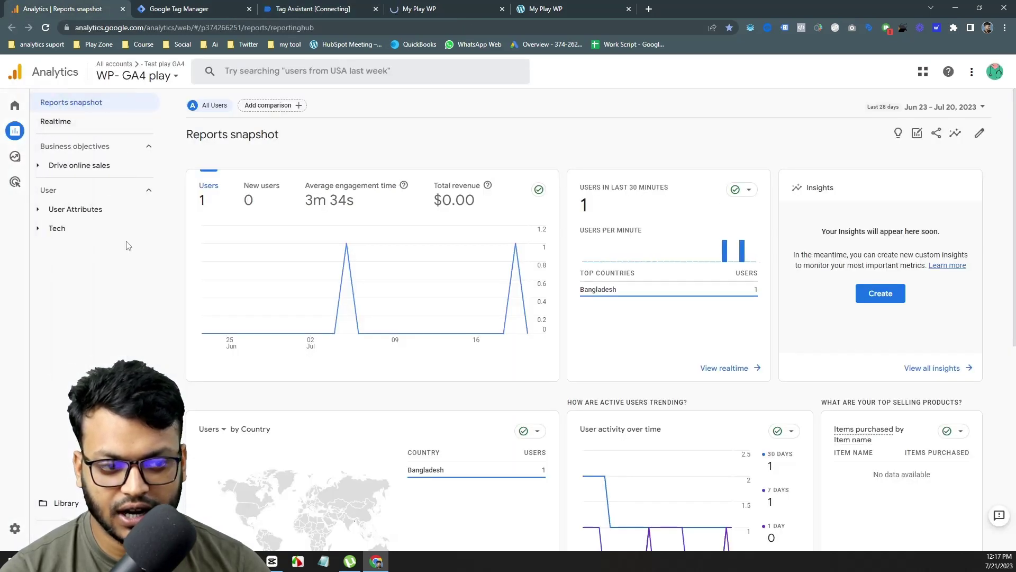
Step: Open DebugView from Analytics Admin and select the Google debug device
{"action": "left_click", "coordinate": [28, 527]}
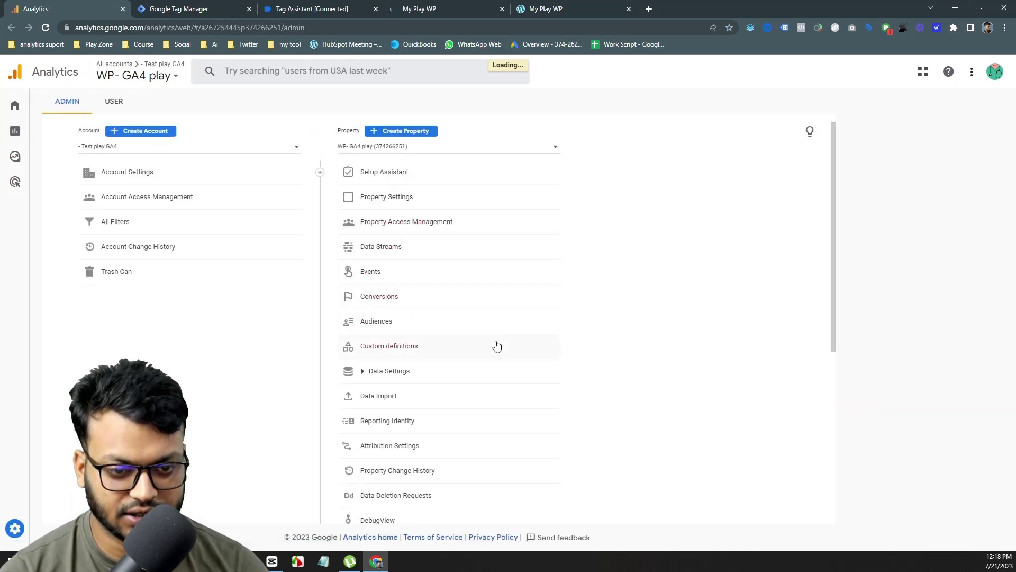
{"action": "scroll", "coordinate": [474, 318], "scroll_direction": "down", "scroll_amount": 2}
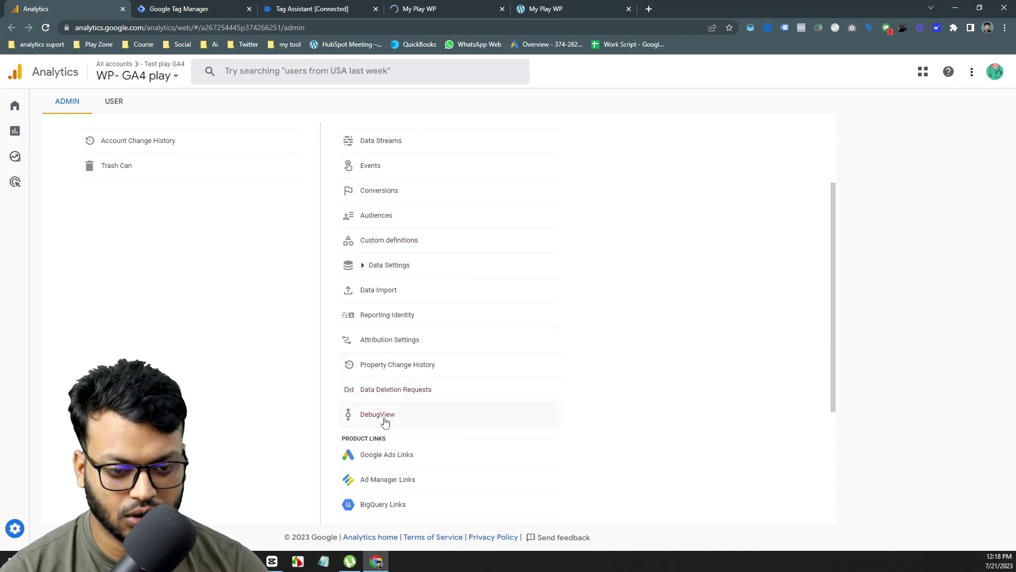
{"action": "left_click", "coordinate": [366, 422]}
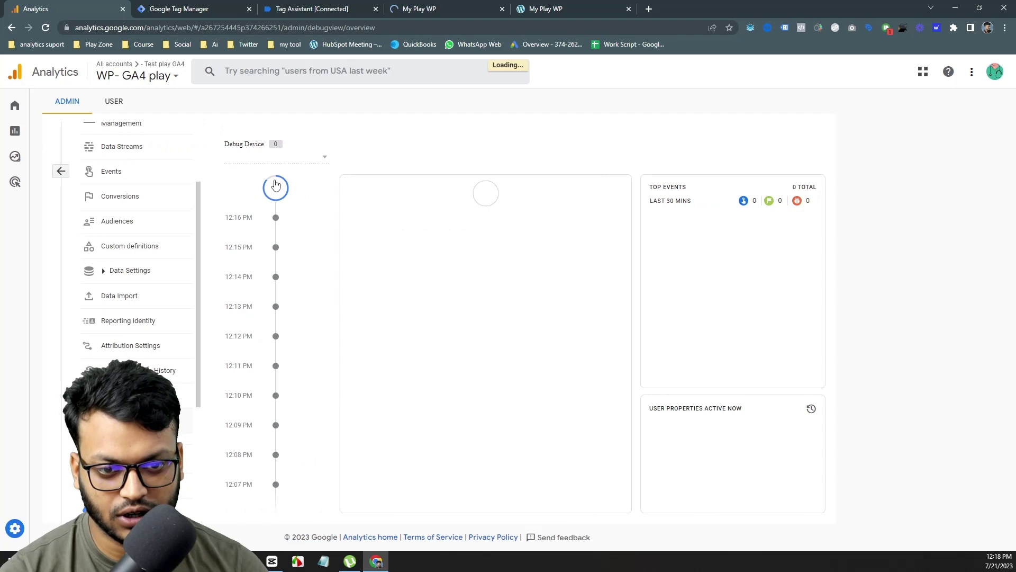
{"action": "left_click", "coordinate": [281, 157]}
{"action": "left_click", "coordinate": [281, 161]}
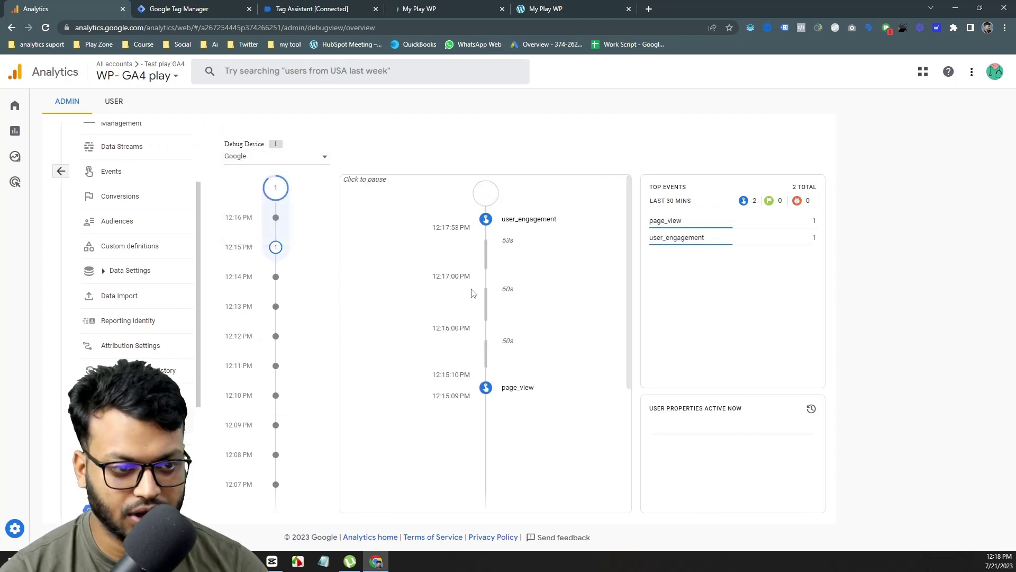
{"action": "left_click", "coordinate": [418, 8]}
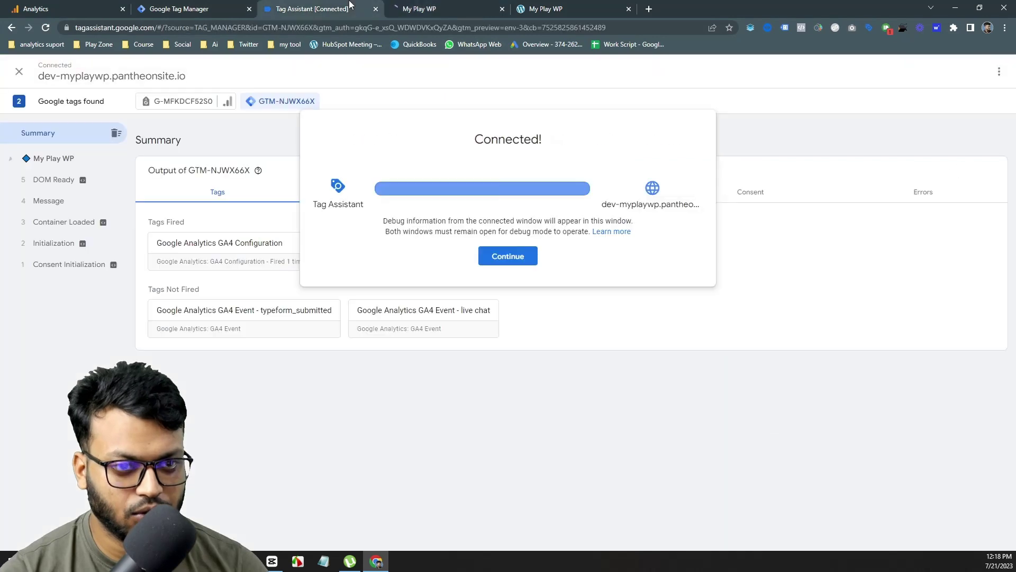
Step: Acknowledge the Tag Assistant connection and review which tags have fired so far
{"action": "left_click", "coordinate": [508, 257]}
{"action": "left_click", "coordinate": [435, 8]}
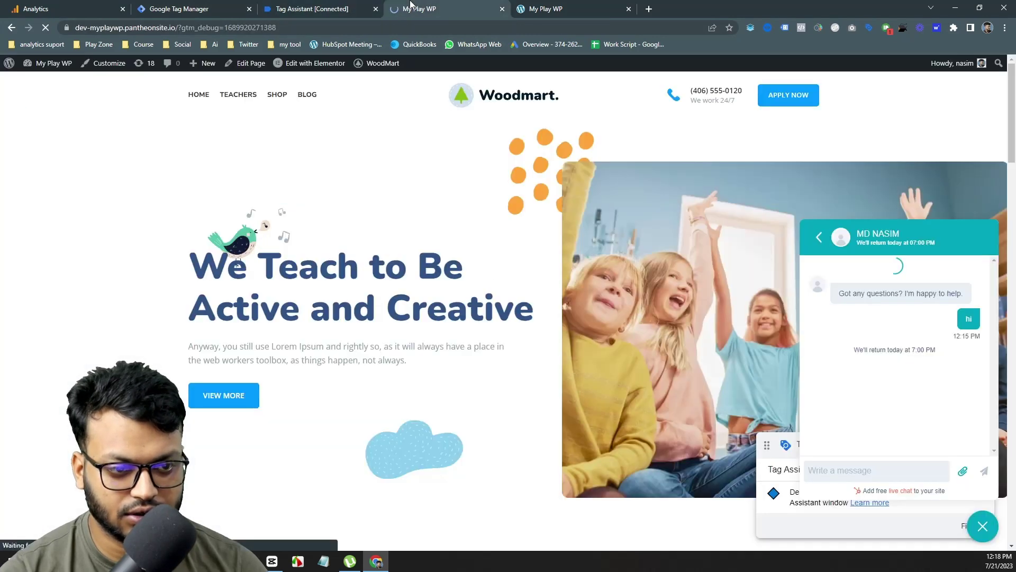
{"action": "left_click", "coordinate": [816, 237]}
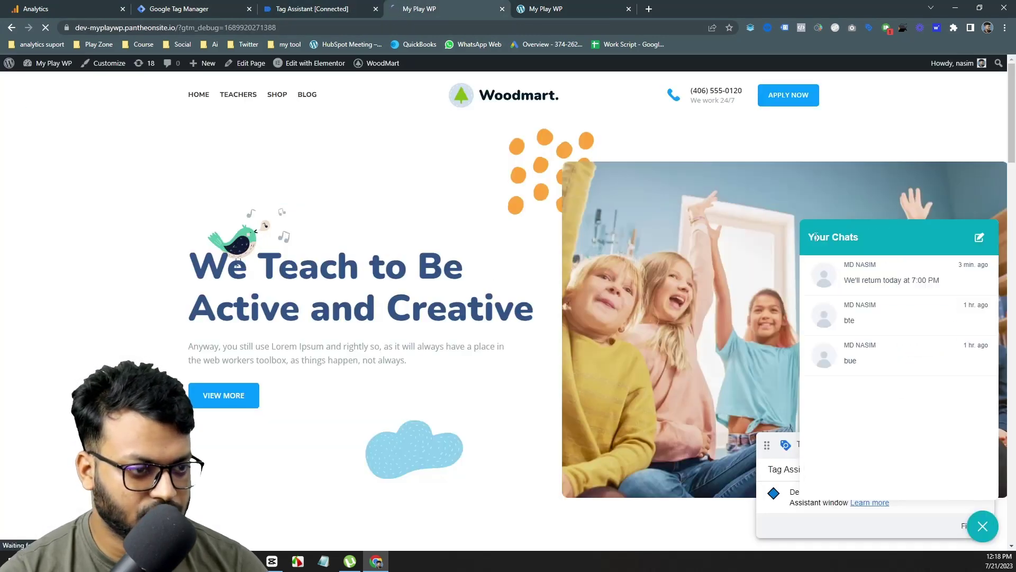
{"action": "scroll", "coordinate": [870, 239], "scroll_direction": "down", "scroll_amount": 5}
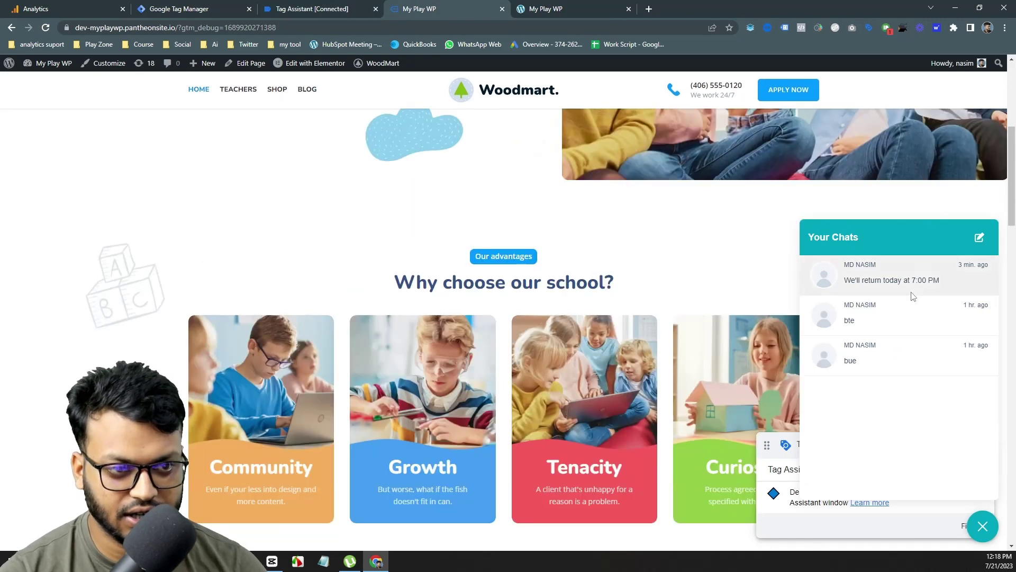
{"action": "left_click", "coordinate": [332, 7]}
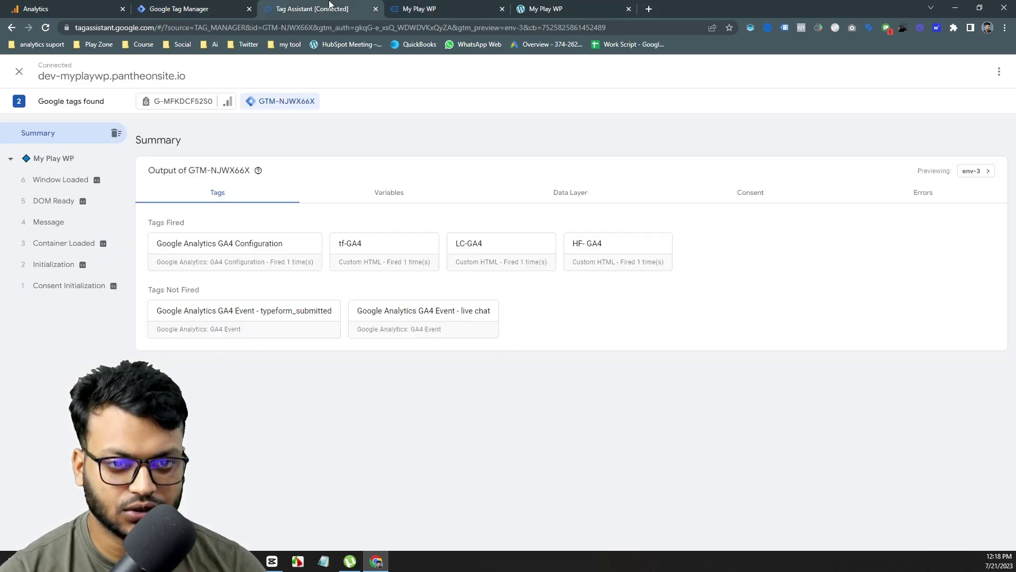
{"action": "left_click", "coordinate": [435, 7]}
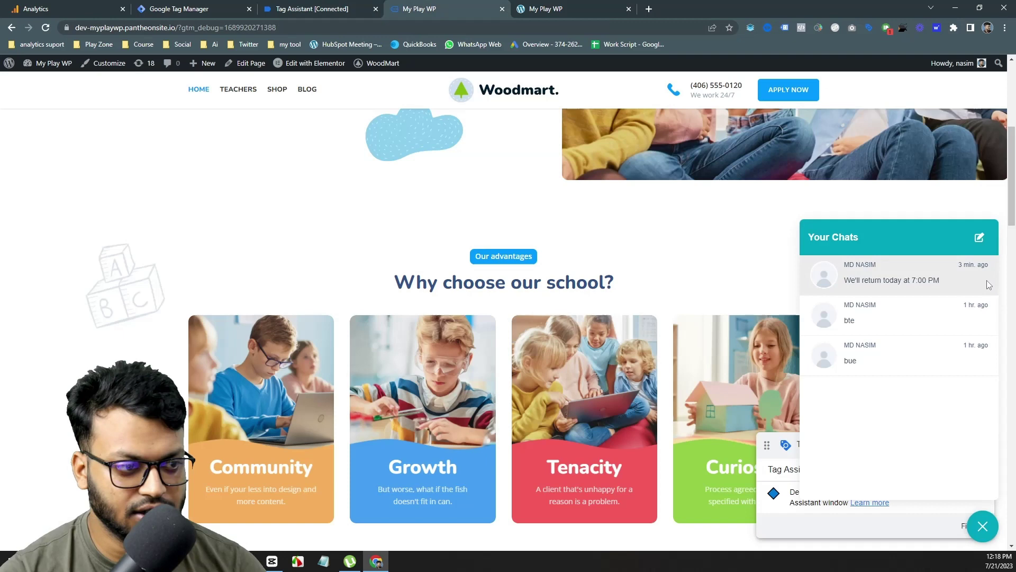
Step: Start a new chat on the site, send the greeting 'hlw', and view the Tag Assistant summary
{"action": "left_click", "coordinate": [979, 239]}
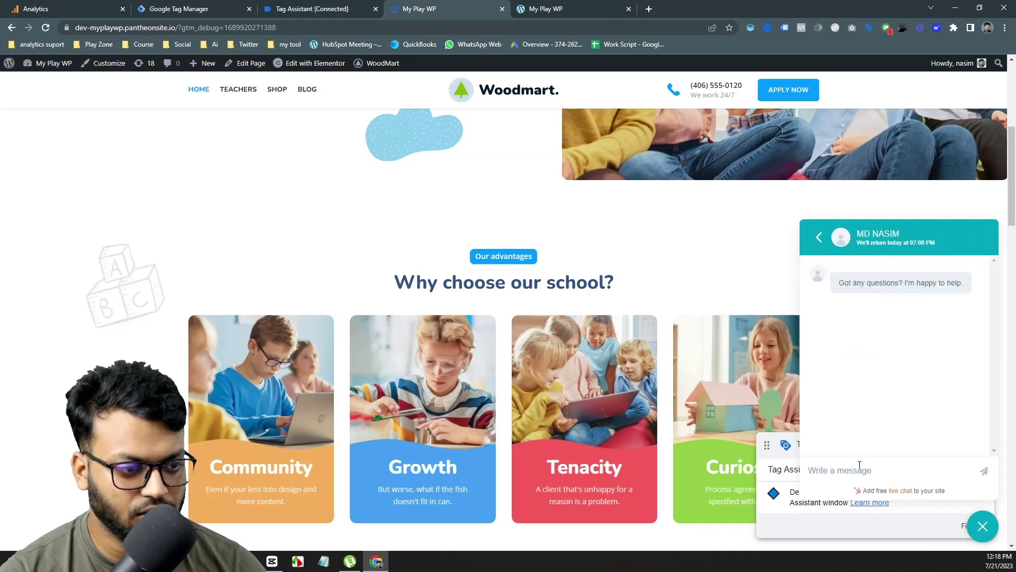
{"action": "type", "text": "hlw"}
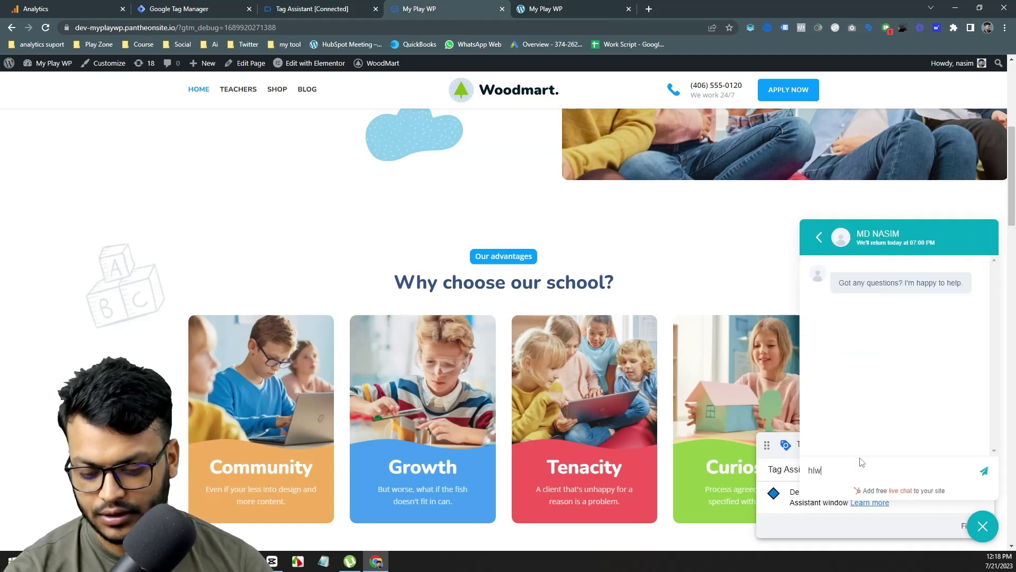
{"action": "key", "text": "Return"}
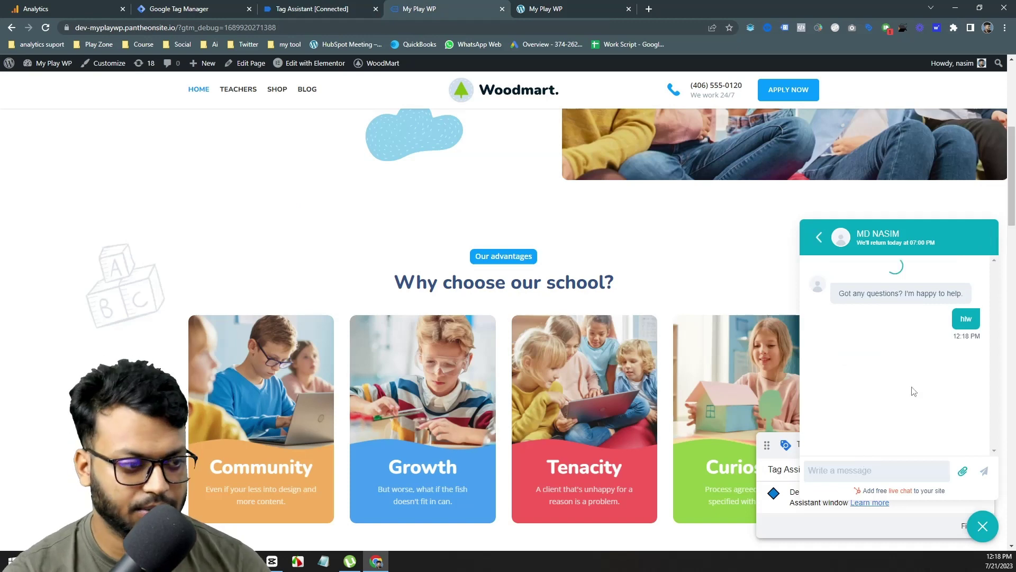
{"action": "left_click", "coordinate": [340, 6]}
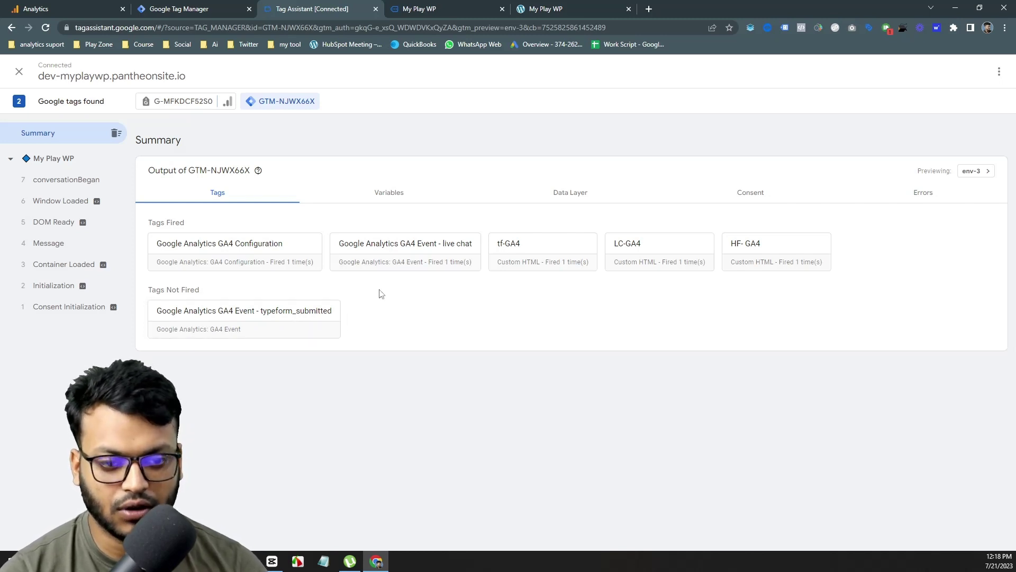
Step: Check the 'Google Analytics GA4 Event - live chat' tag details in Tag Assistant, then bring up Analytics DebugView
{"action": "left_click", "coordinate": [415, 262]}
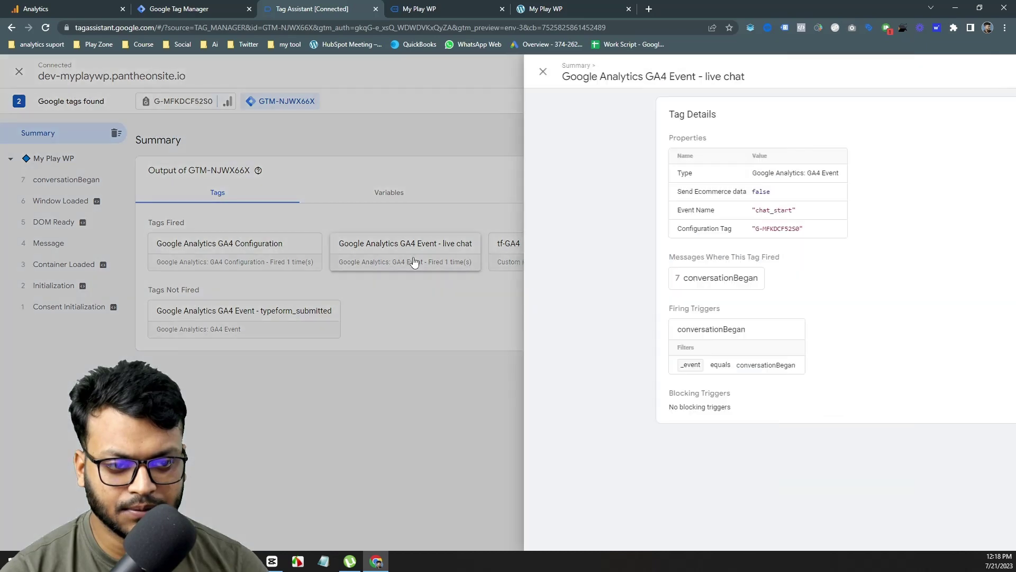
{"action": "left_click", "coordinate": [135, 214]}
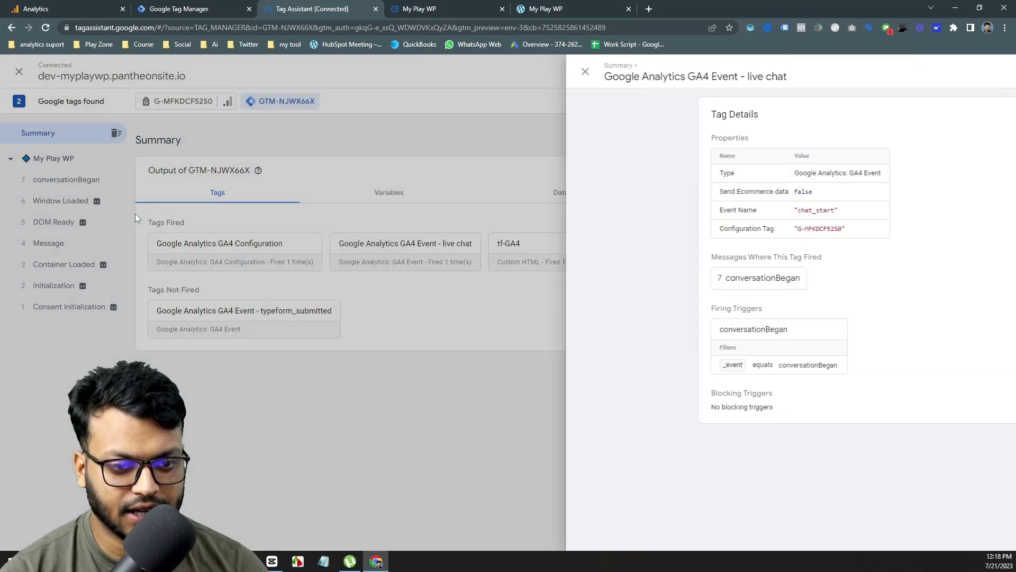
{"action": "left_click", "coordinate": [112, 7]}
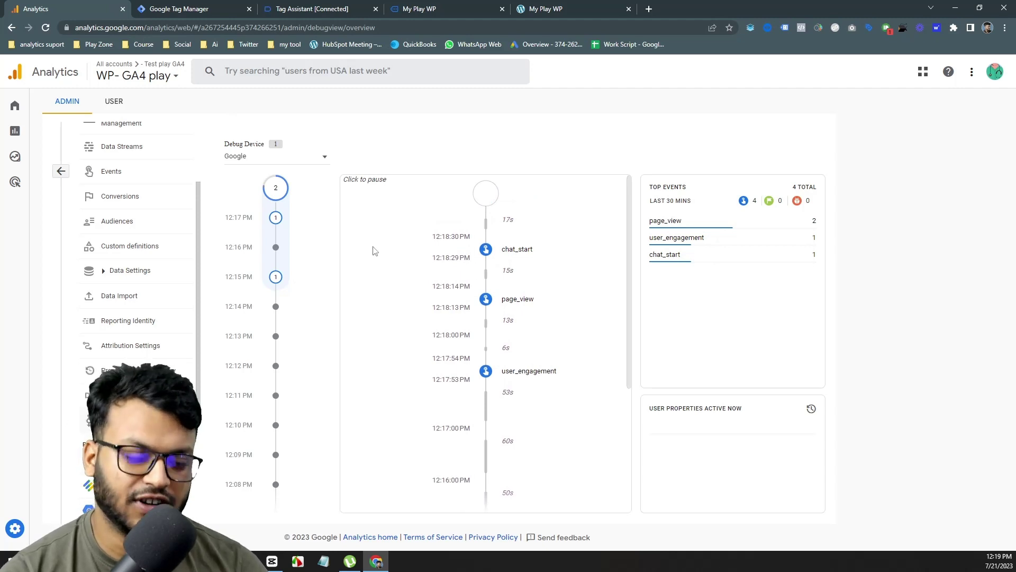
Step: Start a new conversion event in Analytics and copy chat_start from the live chat tag's Event Name
{"action": "left_click", "coordinate": [120, 198]}
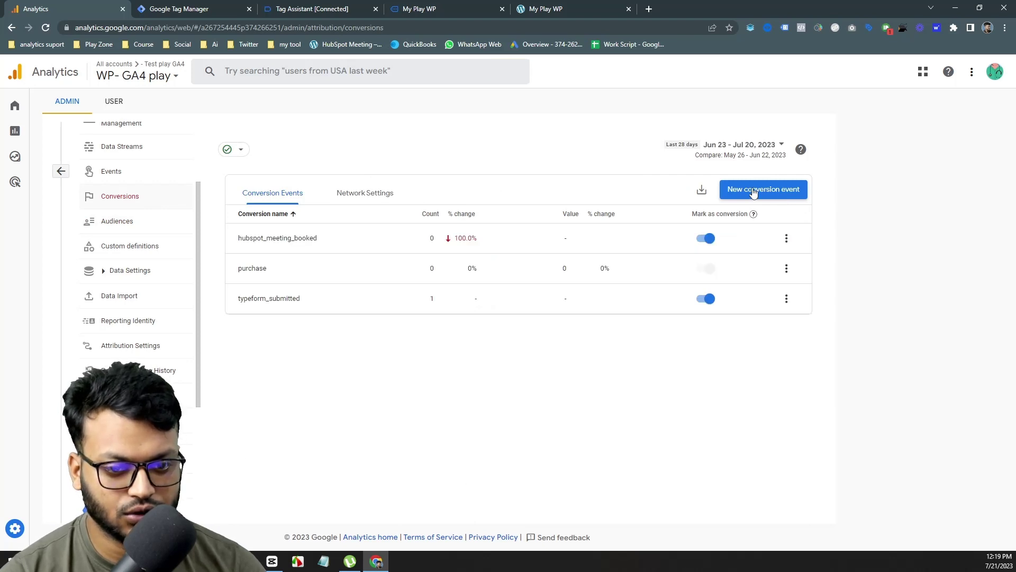
{"action": "left_click", "coordinate": [754, 192]}
{"action": "left_click", "coordinate": [546, 262]}
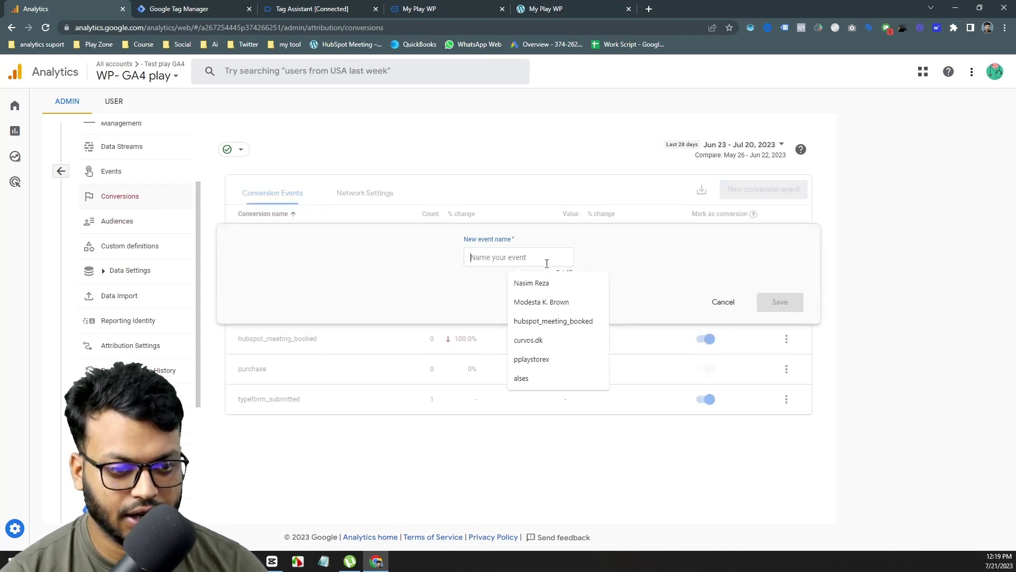
{"action": "left_click", "coordinate": [195, 6]}
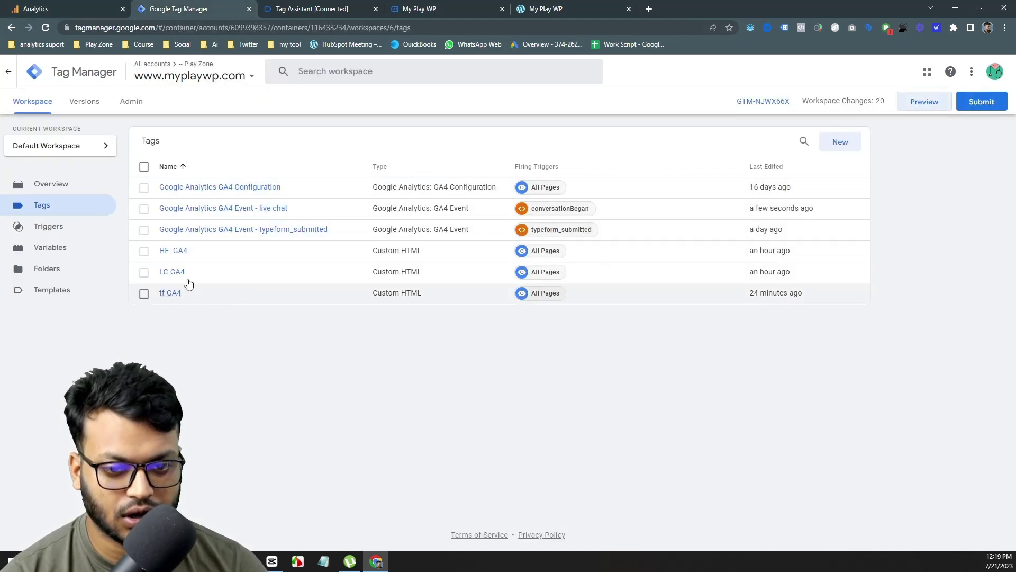
{"action": "left_click", "coordinate": [216, 209]}
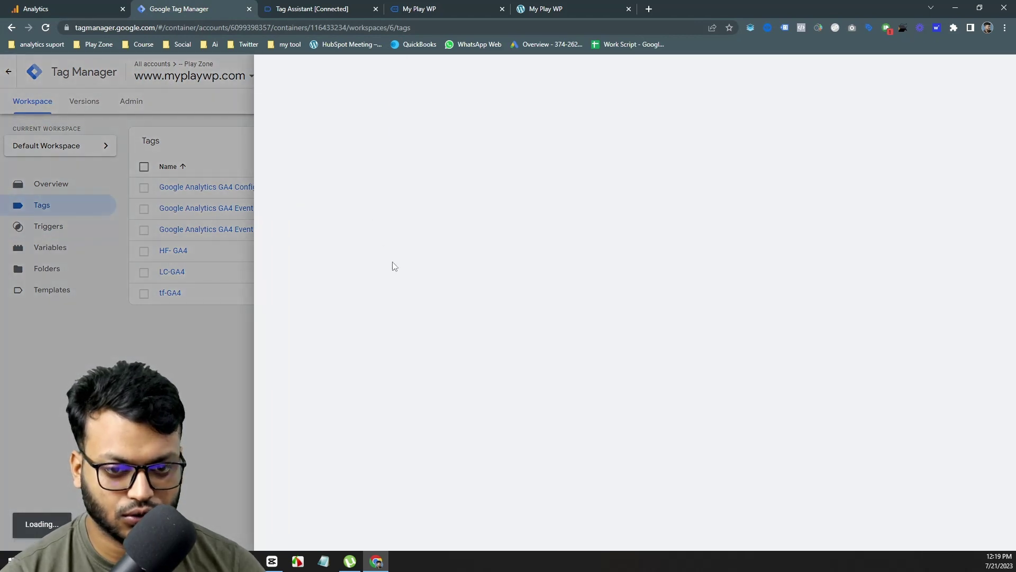
{"action": "left_click", "coordinate": [501, 276]}
{"action": "double_click", "coordinate": [471, 297]}
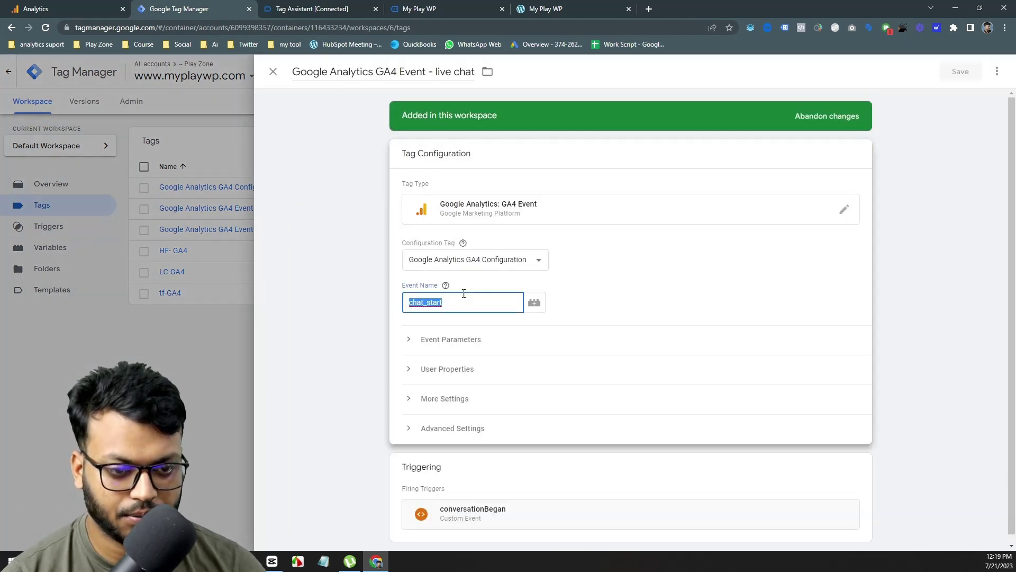
{"action": "key", "text": "ctrl+c"}
Step: Save chat_start as the new conversion event and close the Tag Manager tag editor unchanged
{"action": "key", "text": "ctrl+1"}
{"action": "left_click", "coordinate": [513, 260]}
{"action": "key", "text": "ctrl+v"}
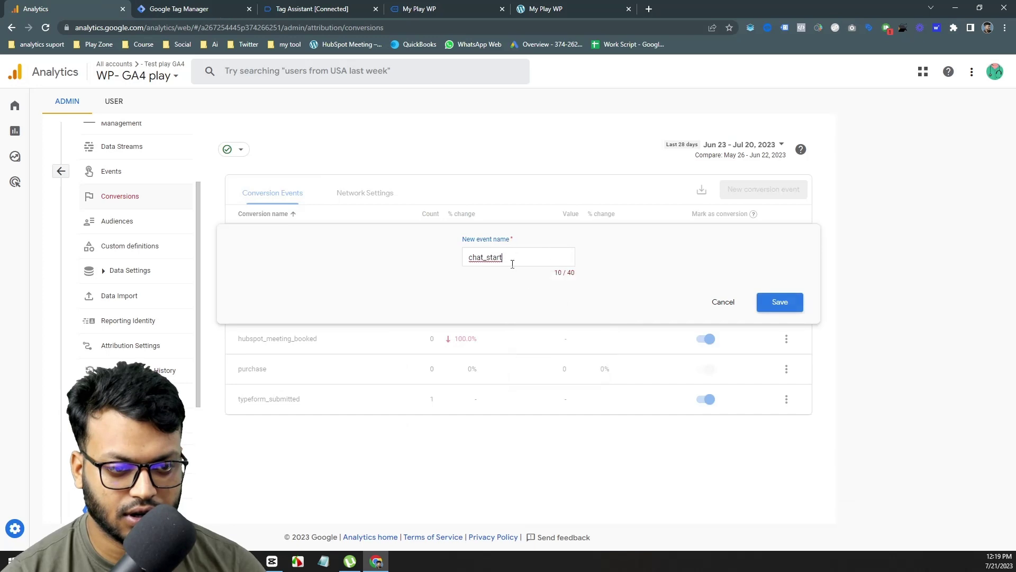
{"action": "left_click", "coordinate": [780, 302]}
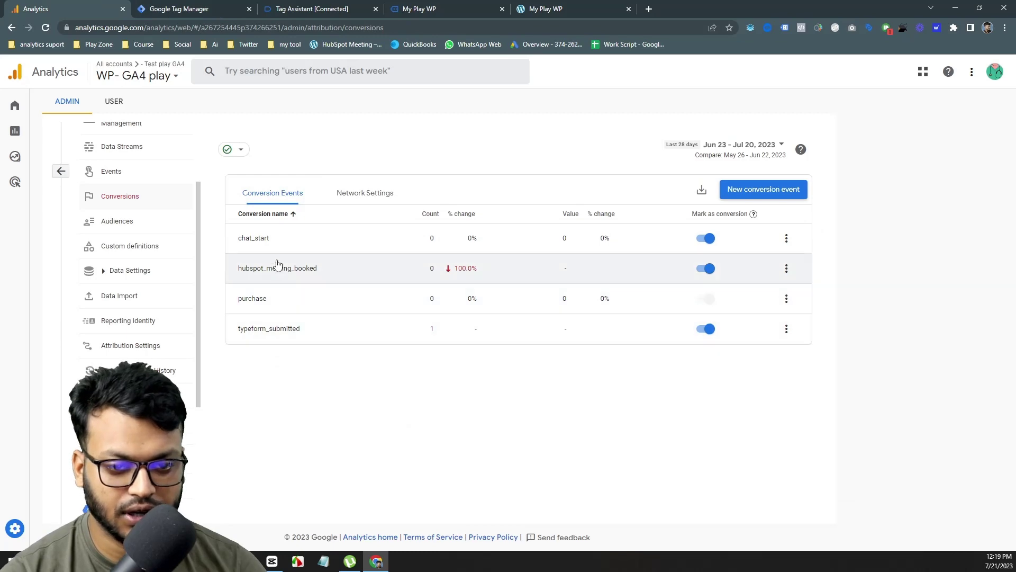
{"action": "left_click", "coordinate": [160, 7]}
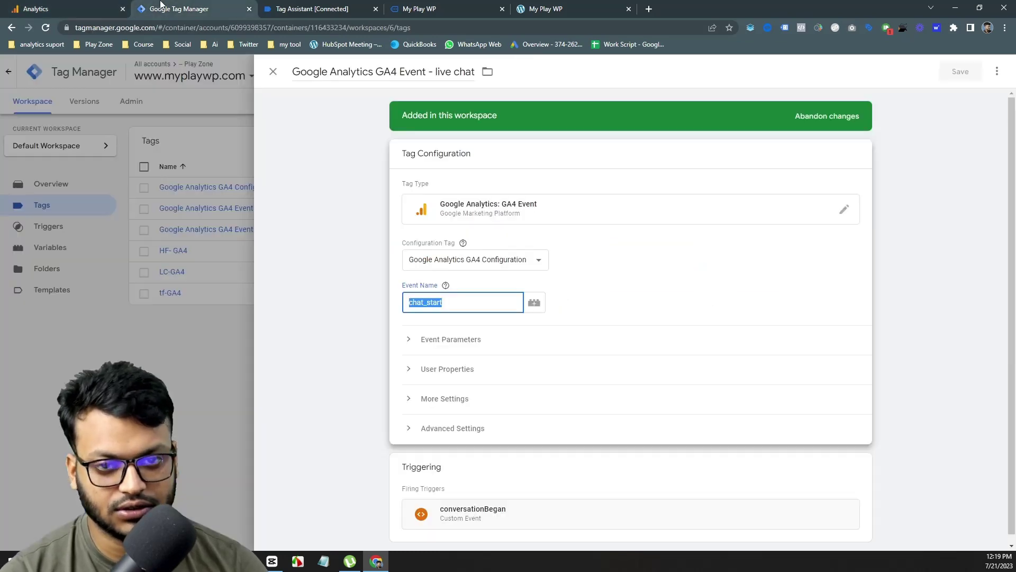
{"action": "left_click", "coordinate": [106, 294]}
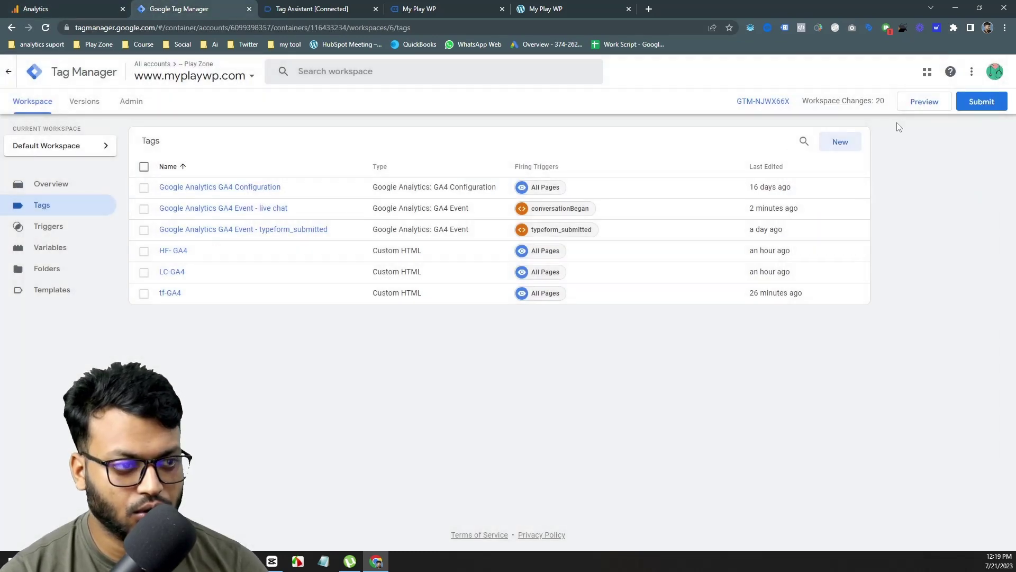
Step: Start a new GTM preview session and open the My Play WP site in debug mode
{"action": "left_click", "coordinate": [920, 105]}
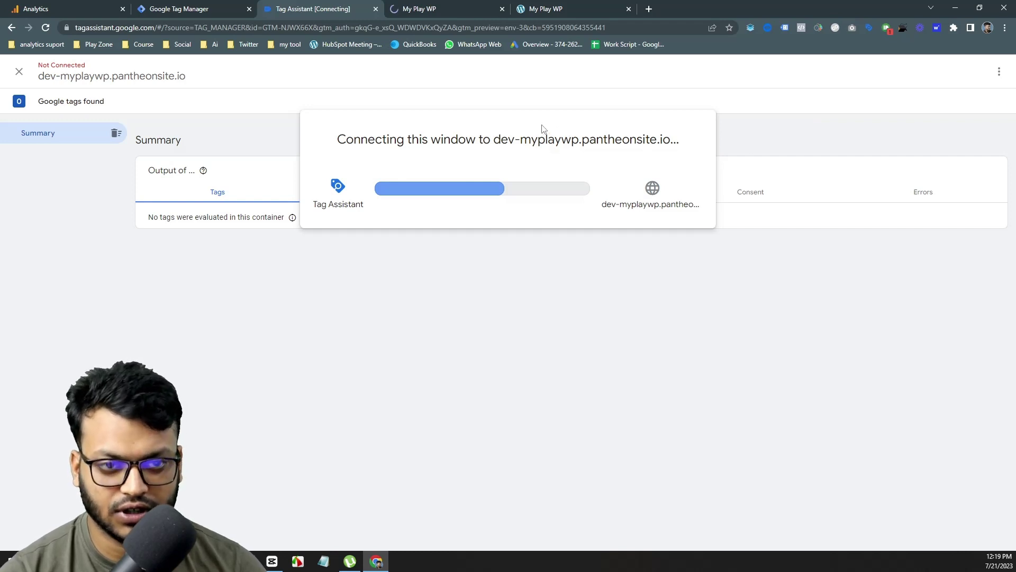
{"action": "key", "text": "ctrl+shift+Tab"}
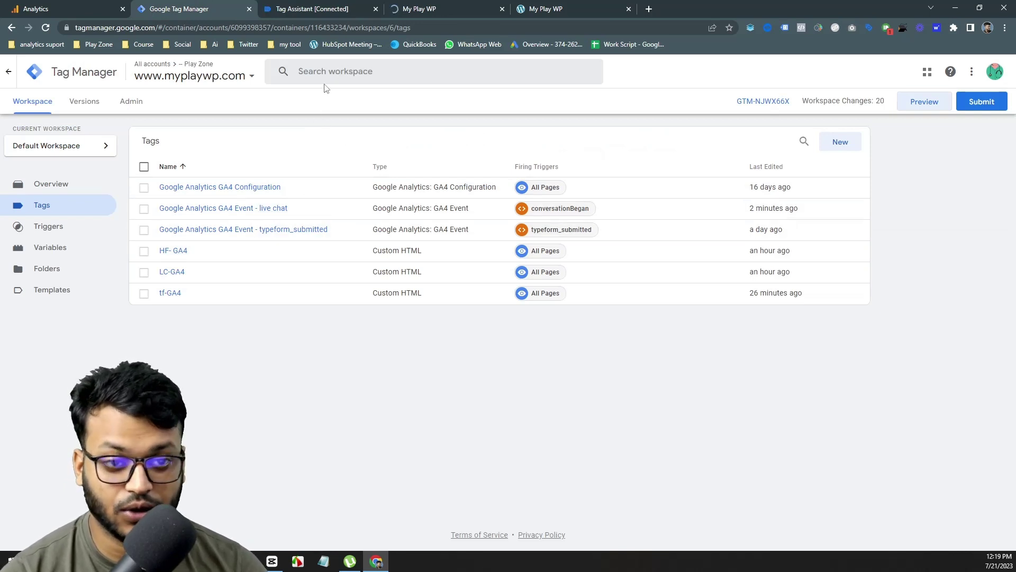
{"action": "left_click", "coordinate": [419, 9]}
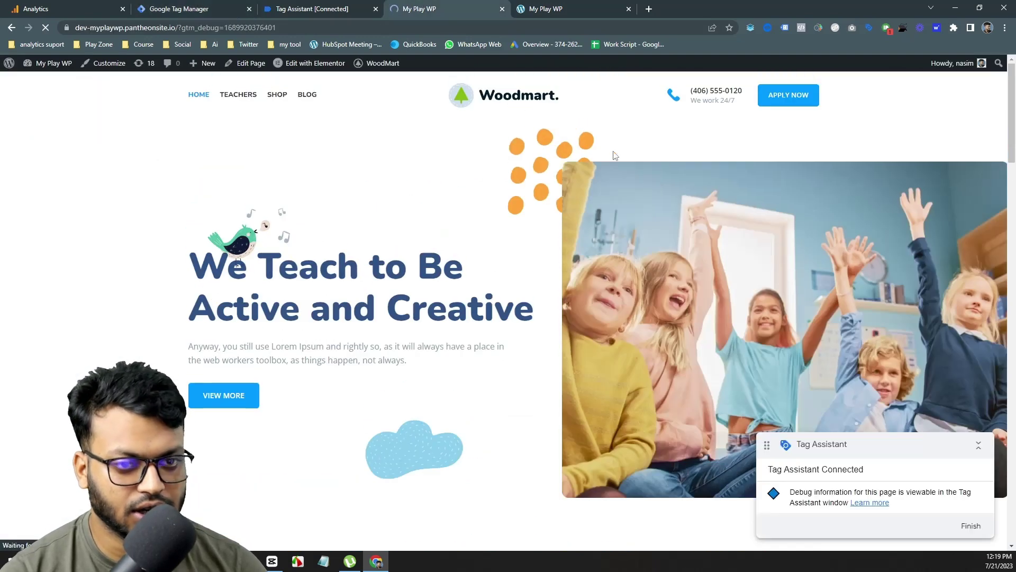
Step: Send 'hi' in a new HubSpot chat and confirm in Tag Assistant that the live chat tag fired
{"action": "left_click_drag", "start_coordinate": [862, 451], "coordinate": [567, 424]}
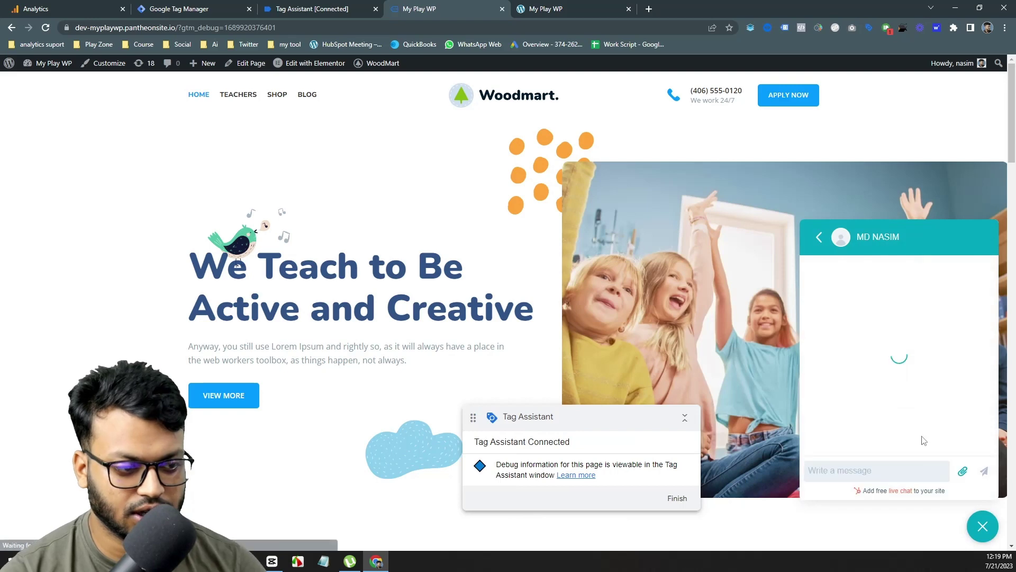
{"action": "left_click", "coordinate": [819, 237]}
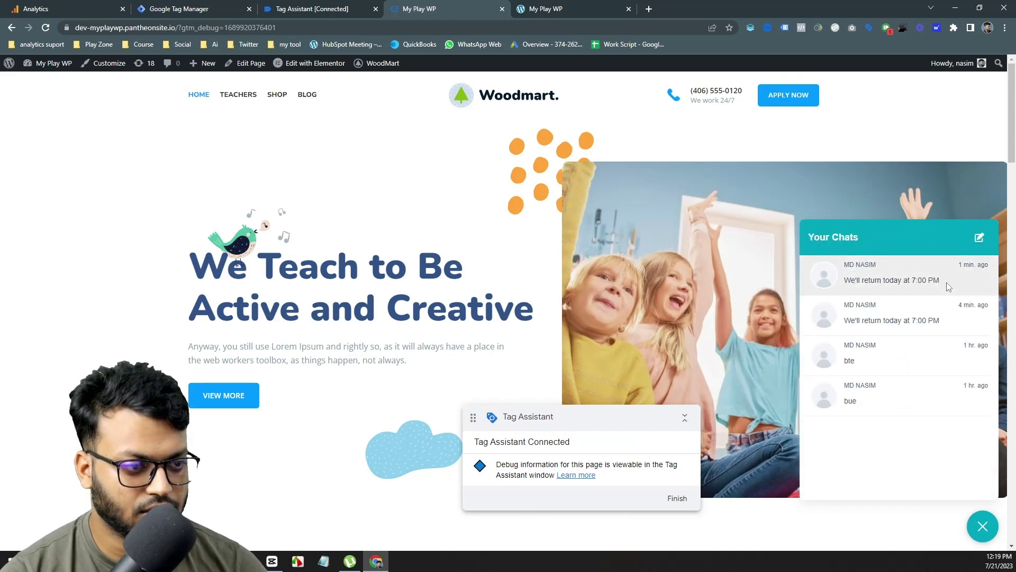
{"action": "left_click", "coordinate": [979, 234]}
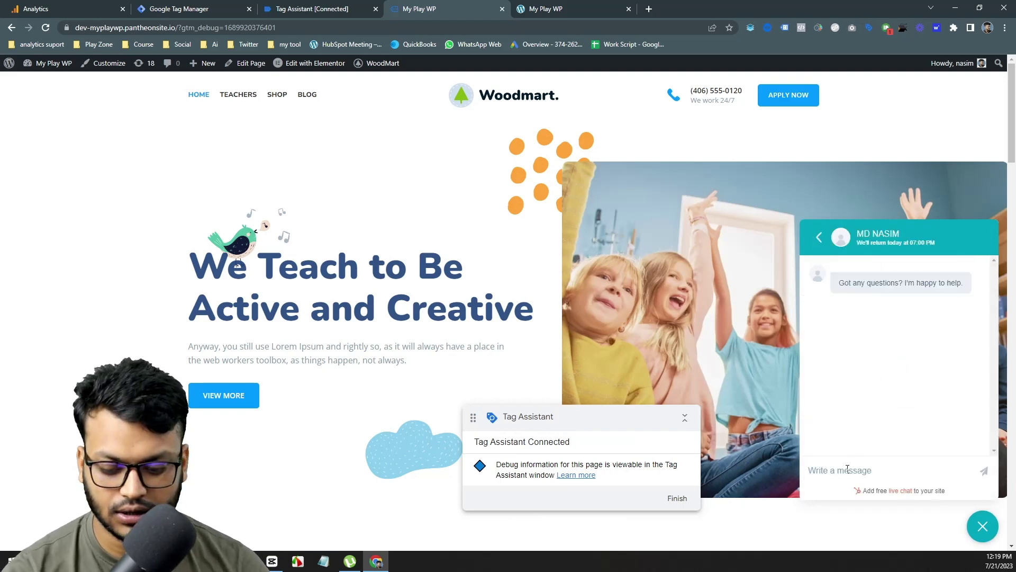
{"action": "type", "text": "hi"}
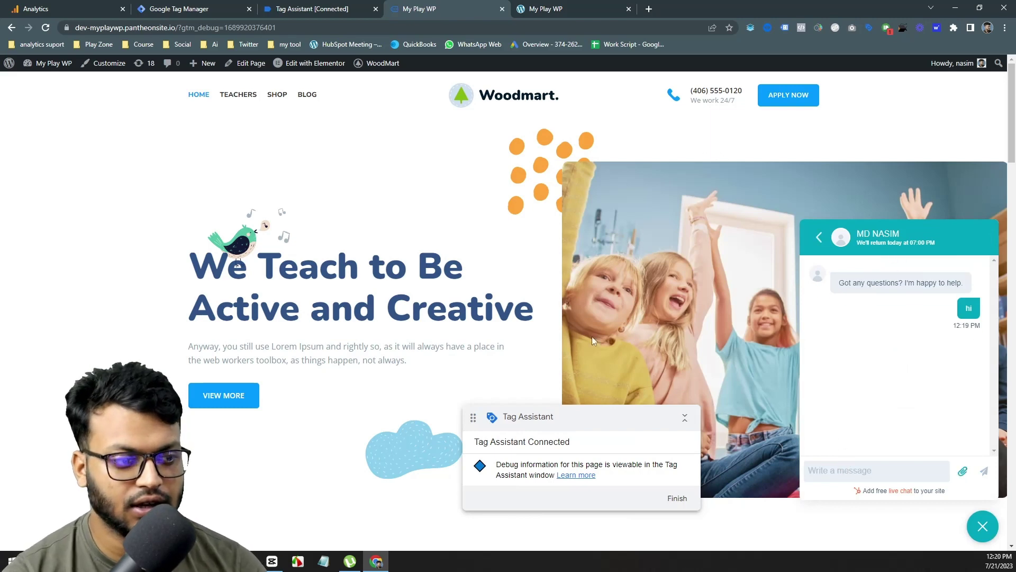
{"action": "left_click", "coordinate": [336, 7]}
{"action": "left_click", "coordinate": [509, 259]}
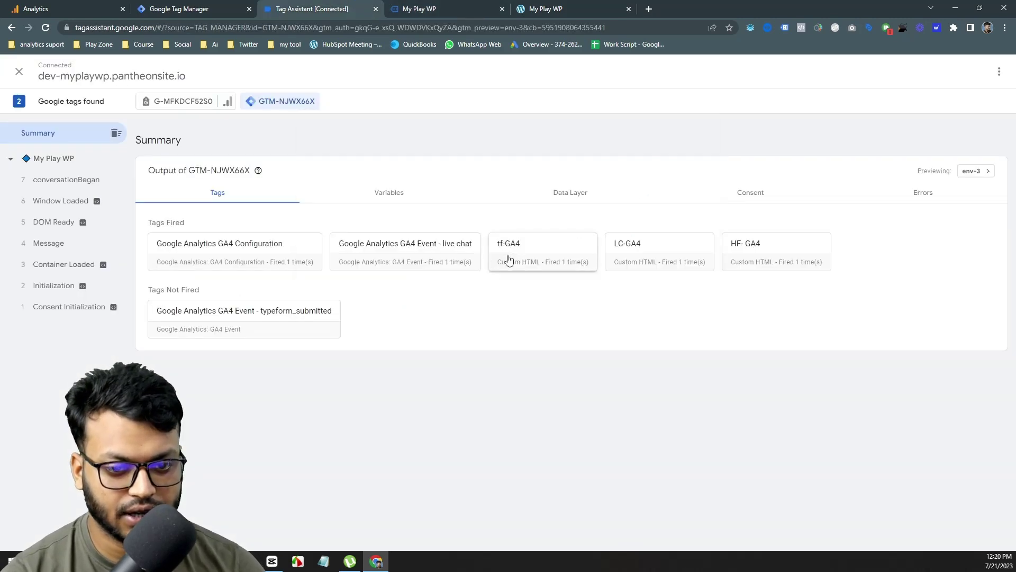
Step: In DebugView, select the Google debug device and inspect the new chat_start conversion event's parameters
{"action": "left_click", "coordinate": [165, 5]}
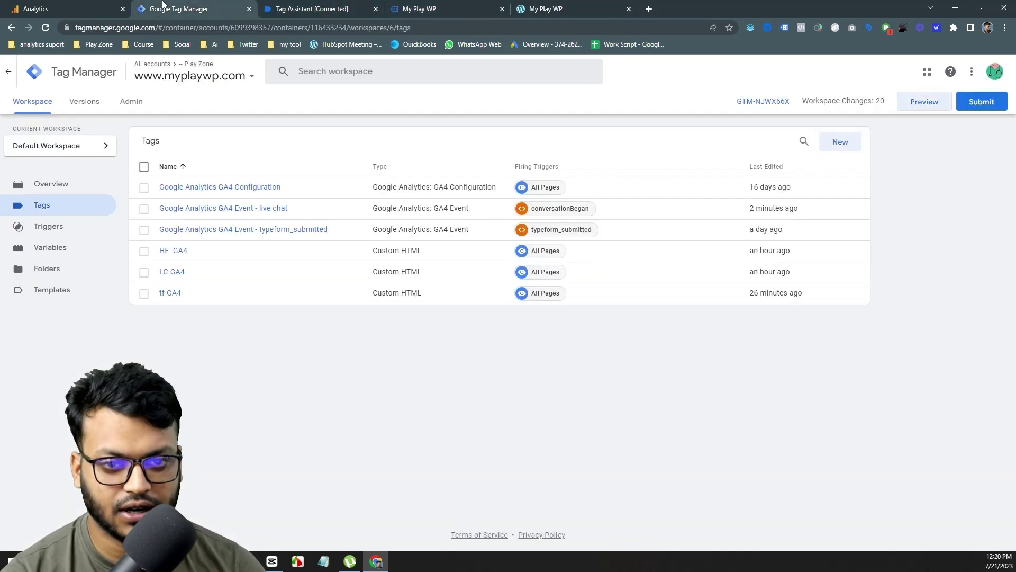
{"action": "left_click", "coordinate": [59, 5]}
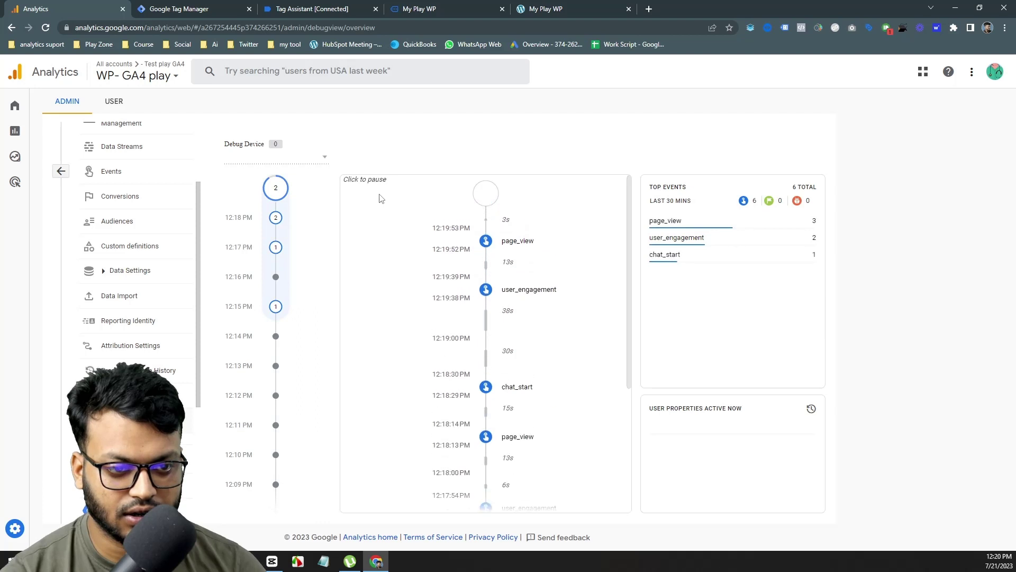
{"action": "left_click", "coordinate": [287, 167]}
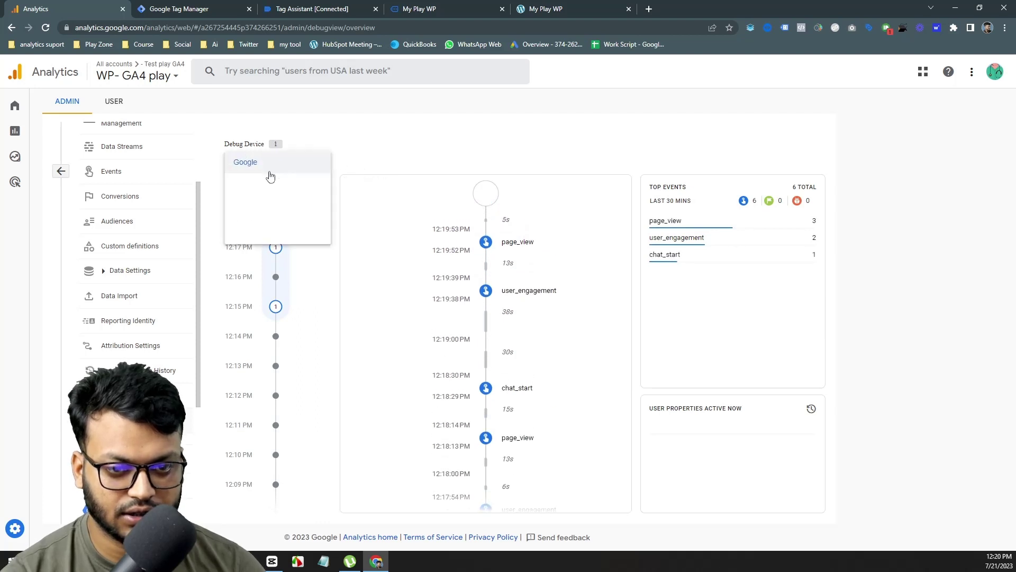
{"action": "left_click", "coordinate": [269, 174]}
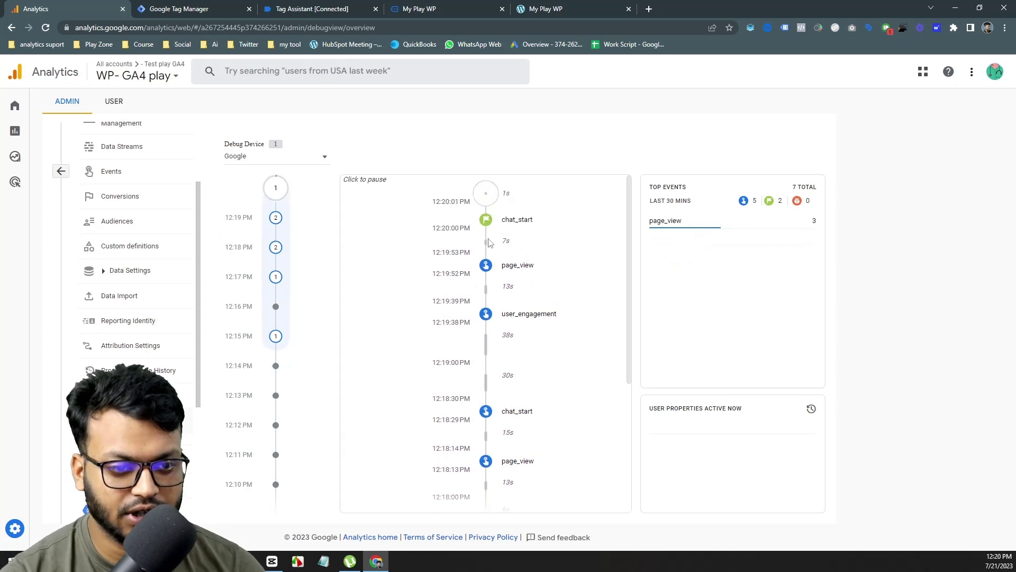
{"action": "left_click", "coordinate": [487, 243]}
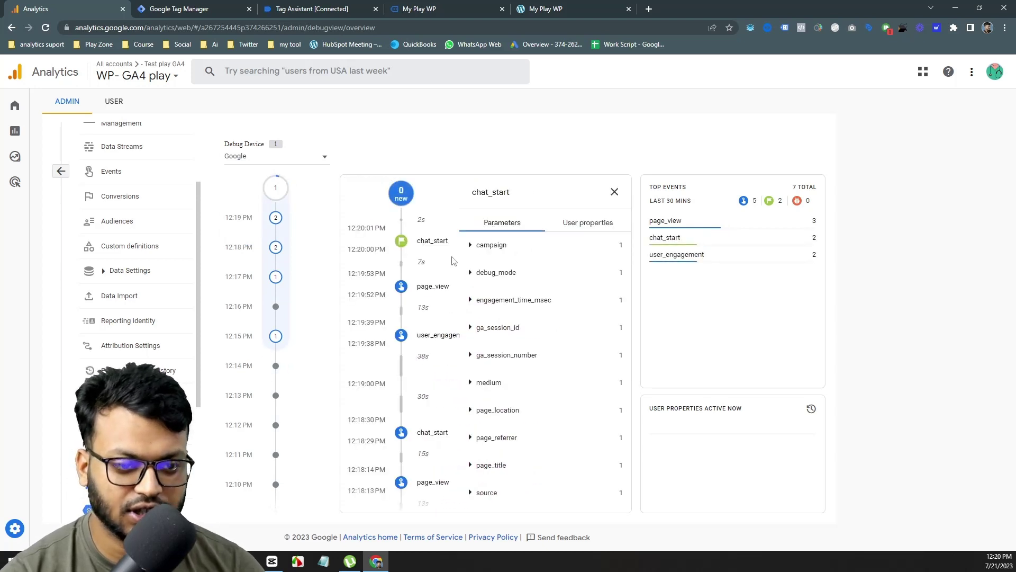
{"action": "left_click", "coordinate": [615, 191]}
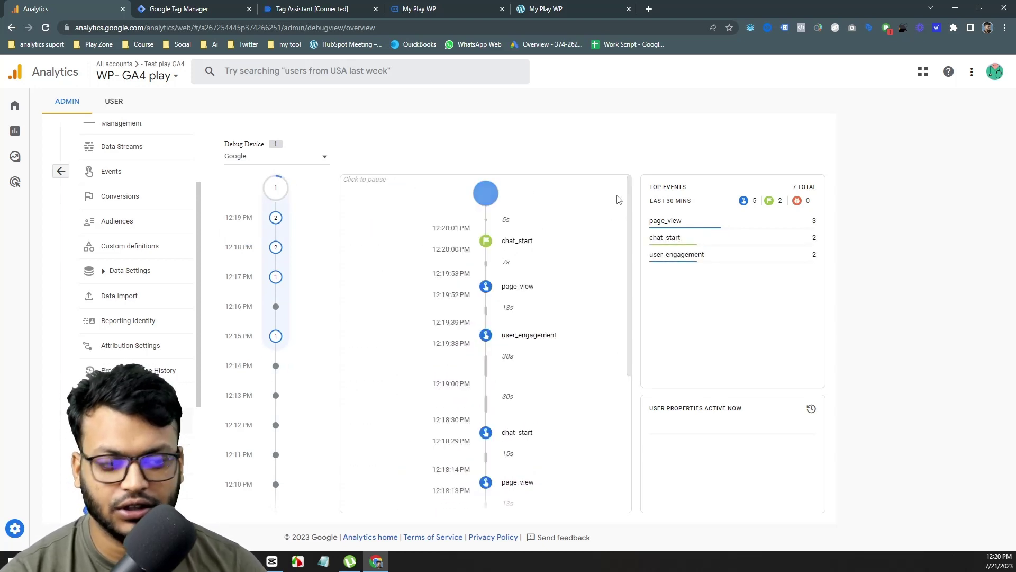